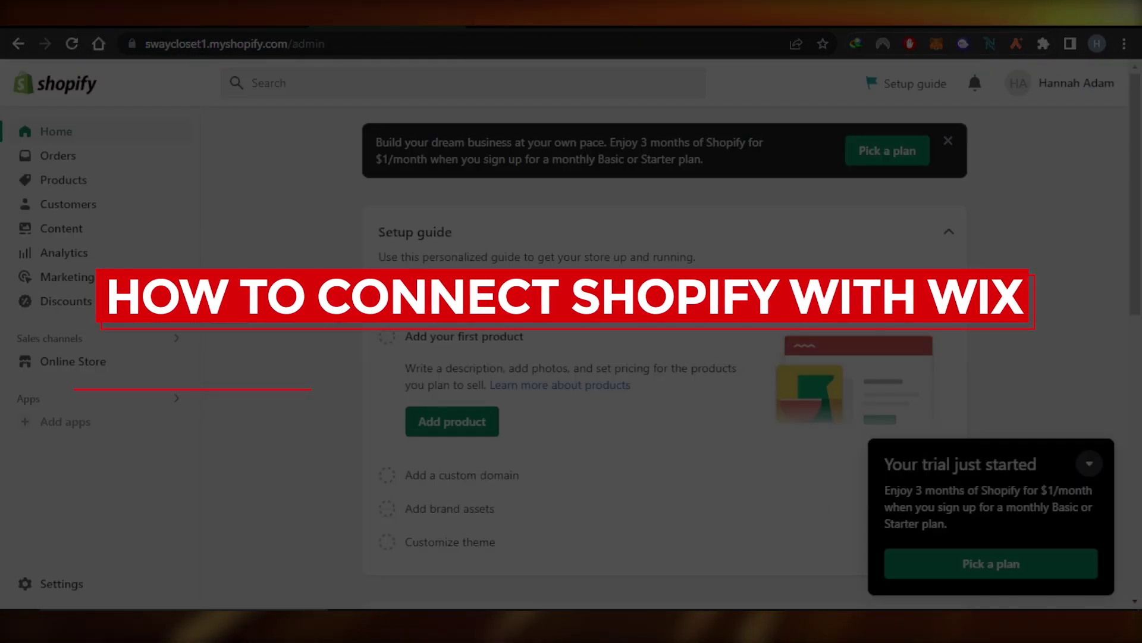
# Step: Dismiss Shopify's 'Pick a plan' banner, then return to the Wix store dashboard
pyautogui.click(196, 12)
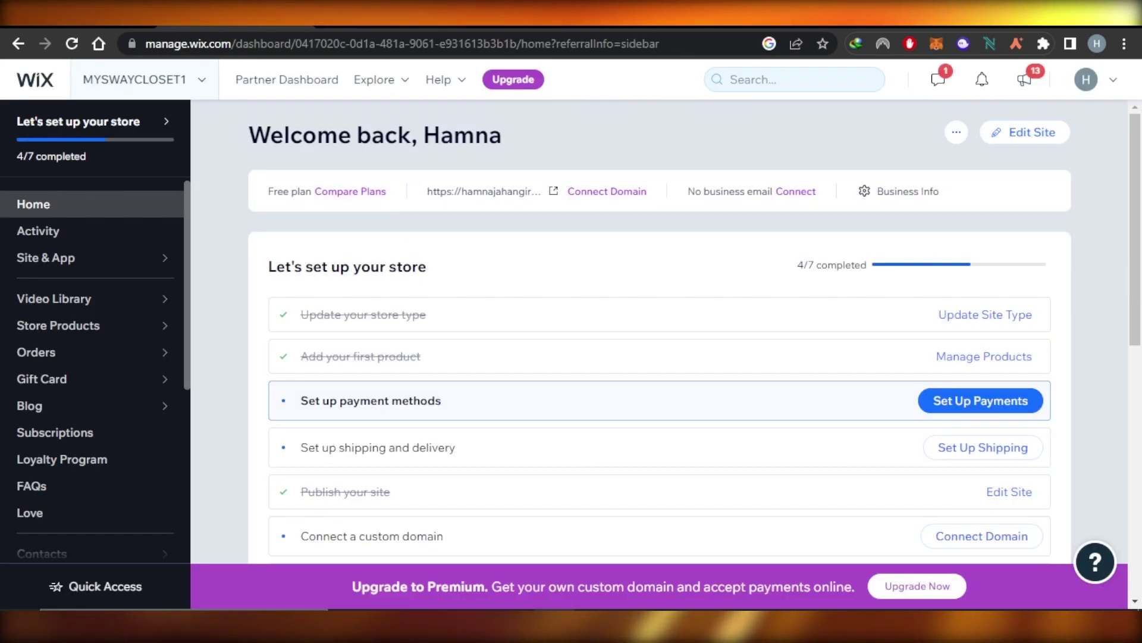
pyautogui.hotkey('ctrl', 'Tab')
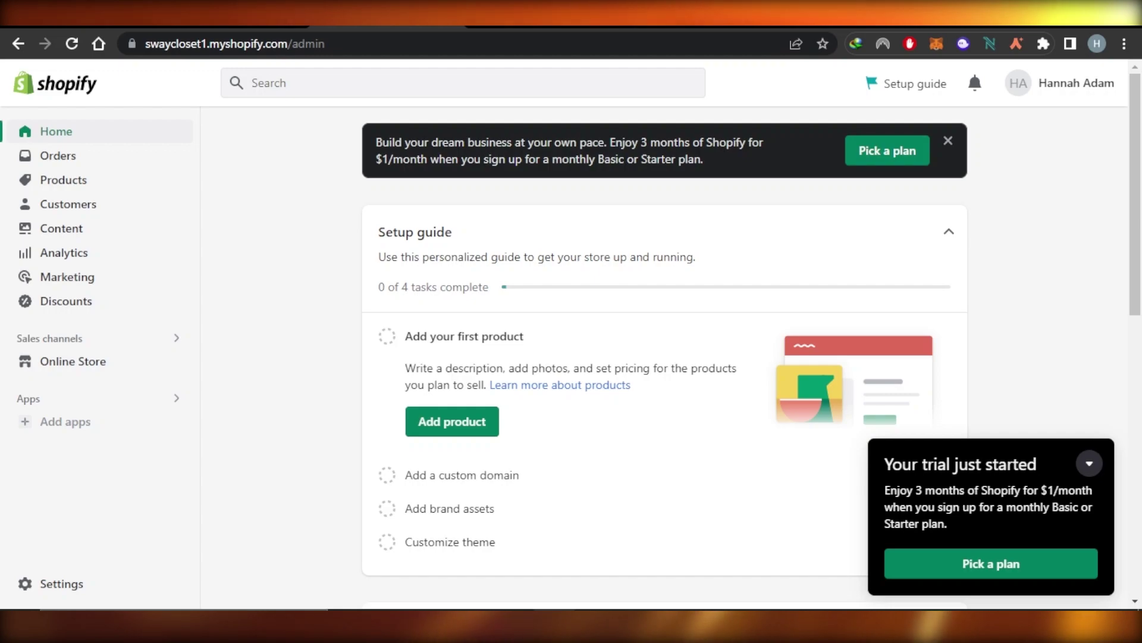
pyautogui.click(947, 145)
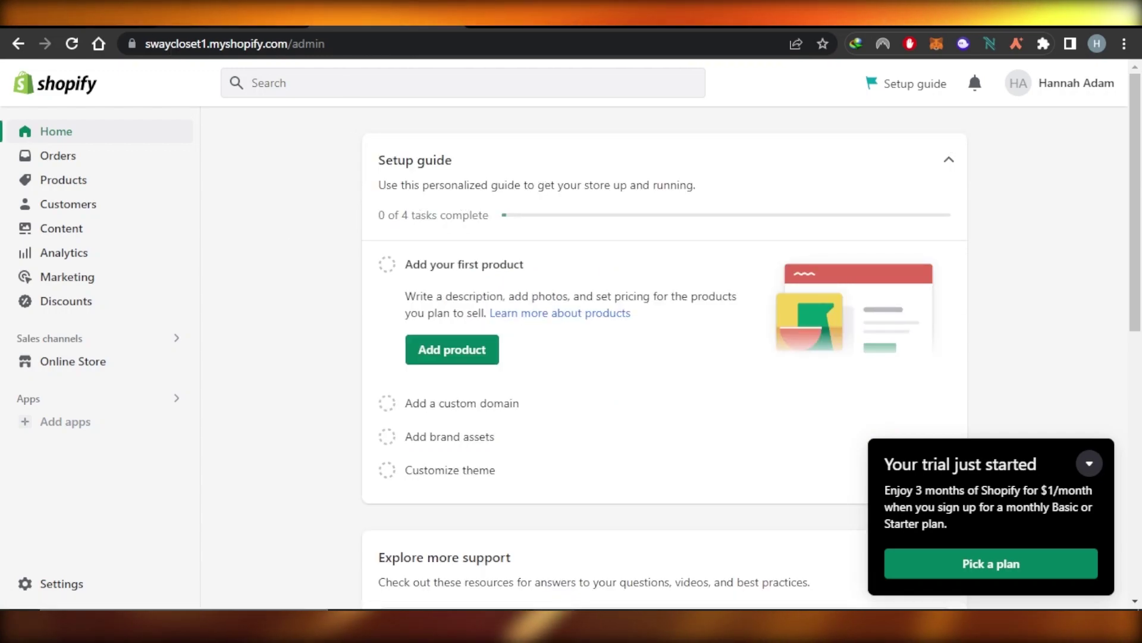
pyautogui.hotkey('ctrl', 'Tab')
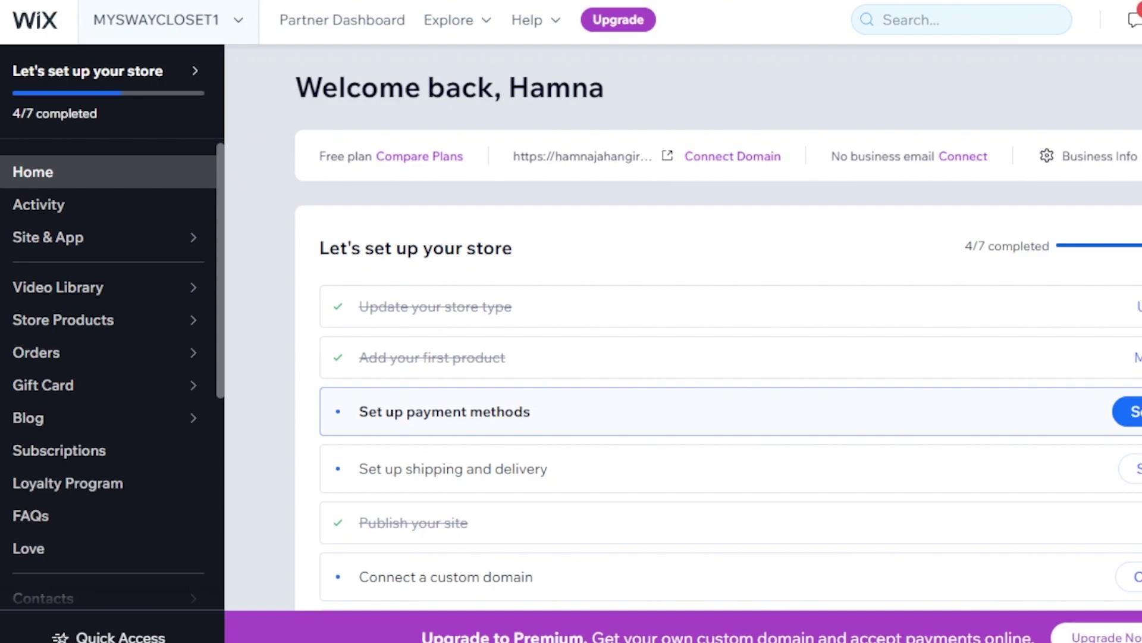
pyautogui.scroll(-6, 714, 328)
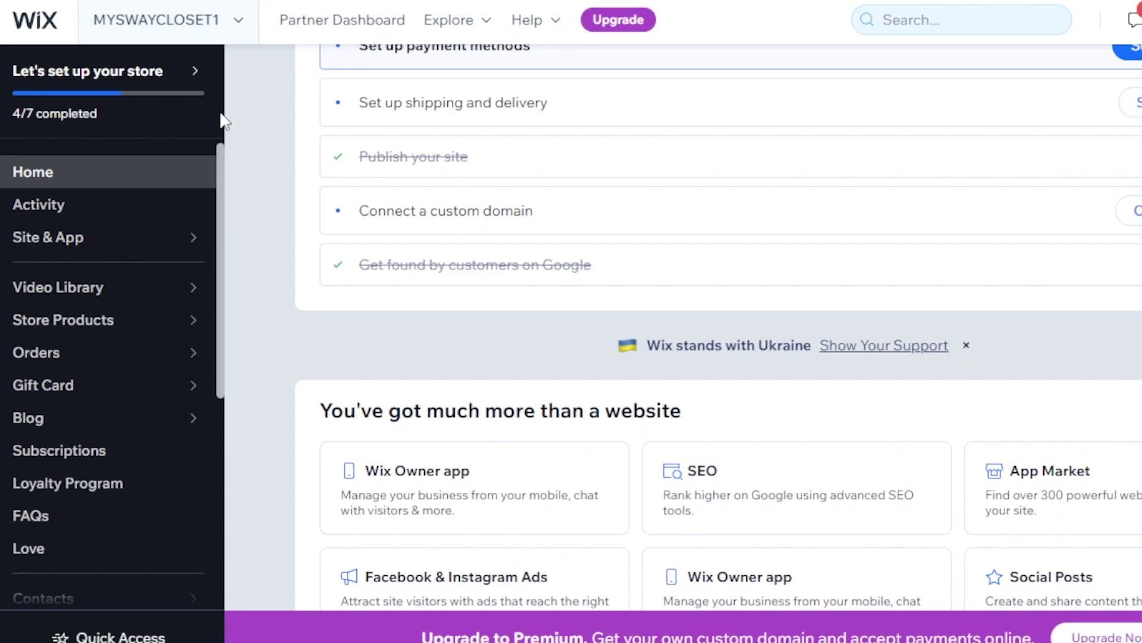
pyautogui.moveTo(219, 179); pyautogui.dragTo(224, 145)
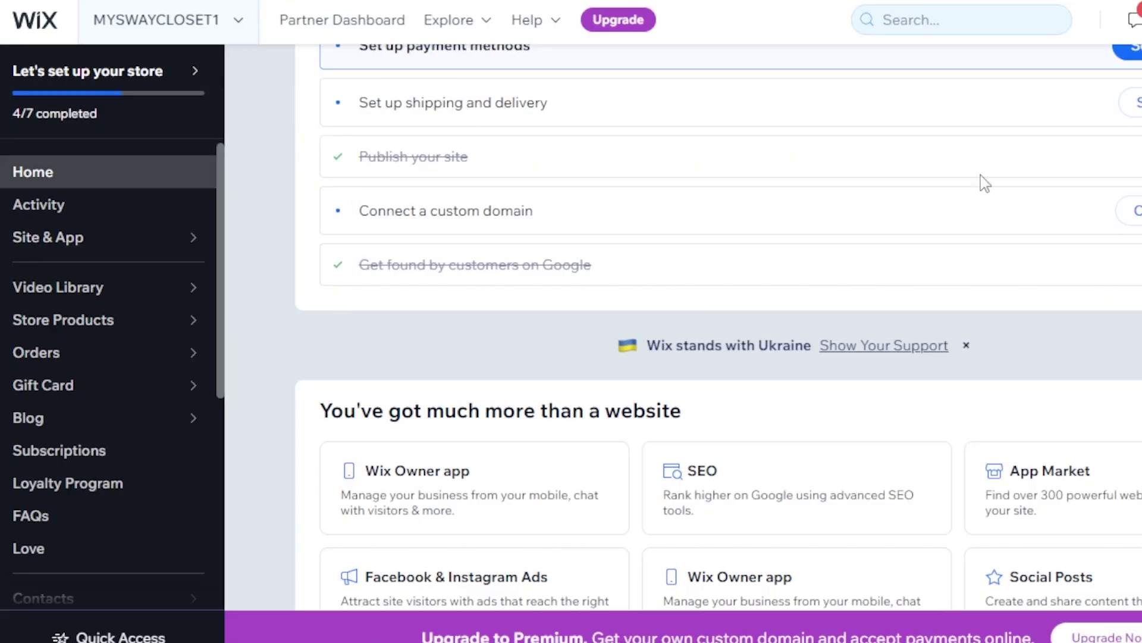
pyautogui.scroll(5, 738, 233)
pyautogui.scroll(-2, 738, 232)
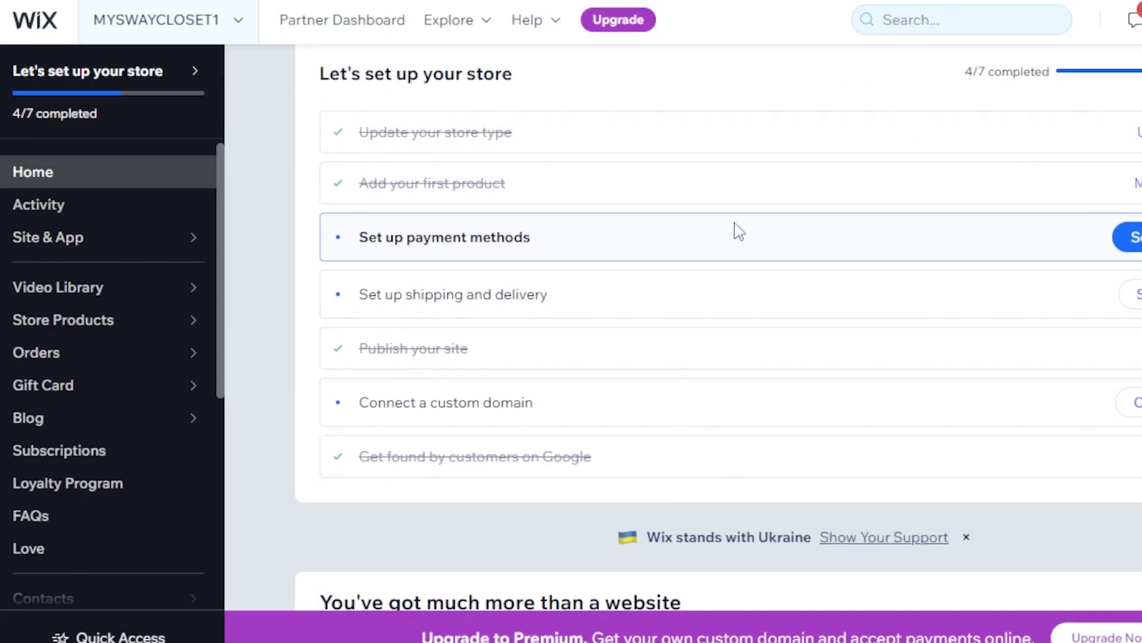
pyautogui.scroll(-6, 221, 297)
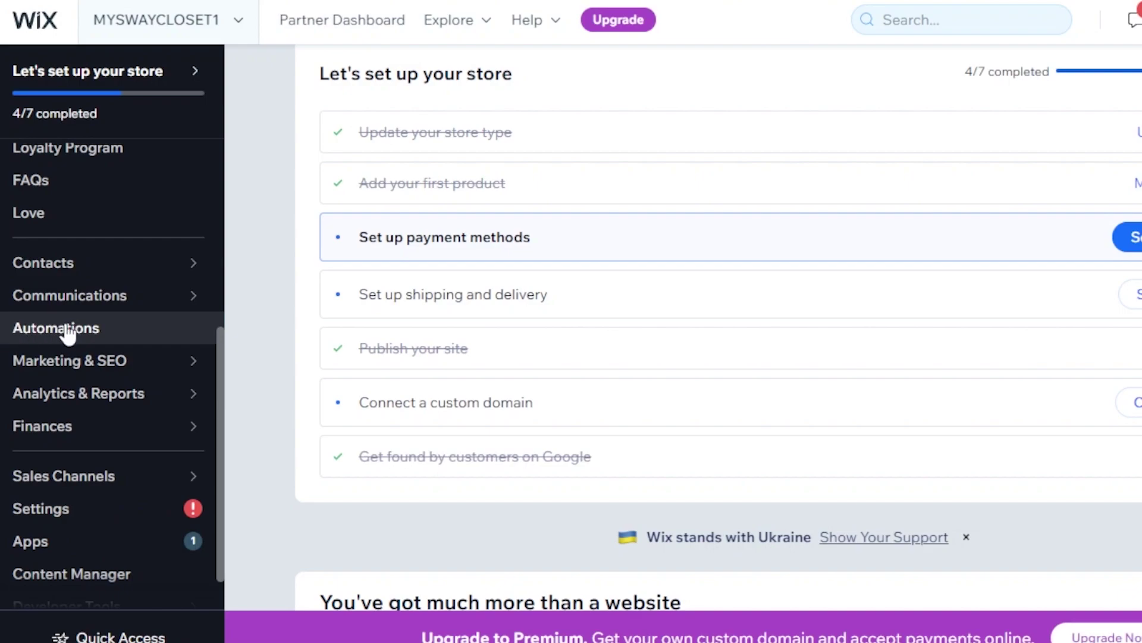
# Step: From Automations, start a new automation and browse the 'Sell more online' and 'Engage with clients' templates
pyautogui.click(28, 330)
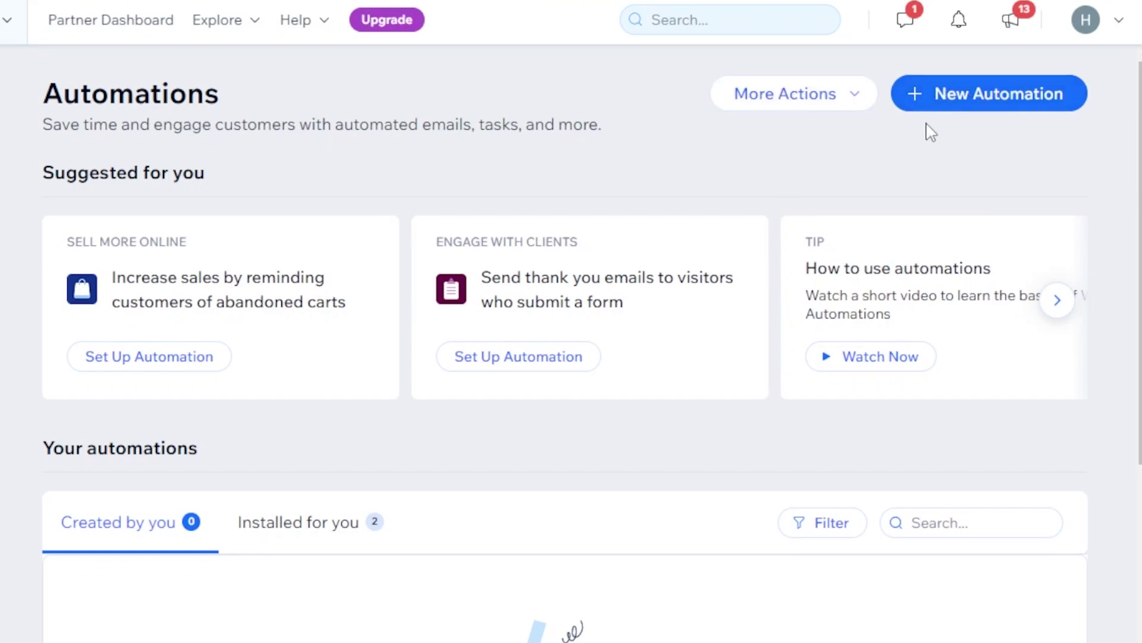
pyautogui.click(981, 99)
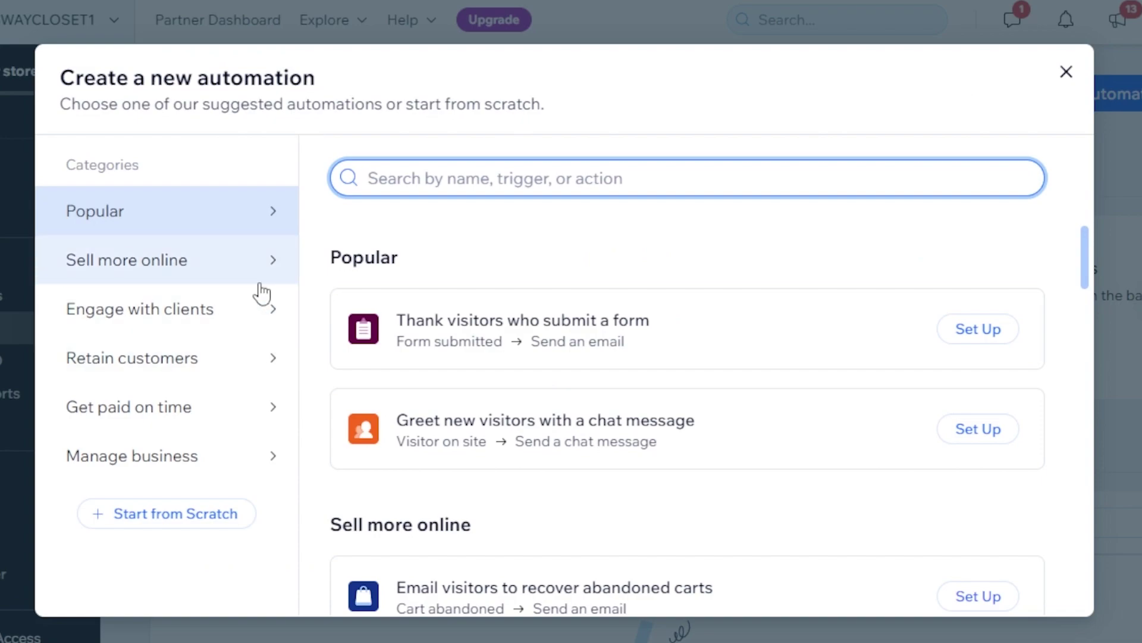
pyautogui.click(197, 267)
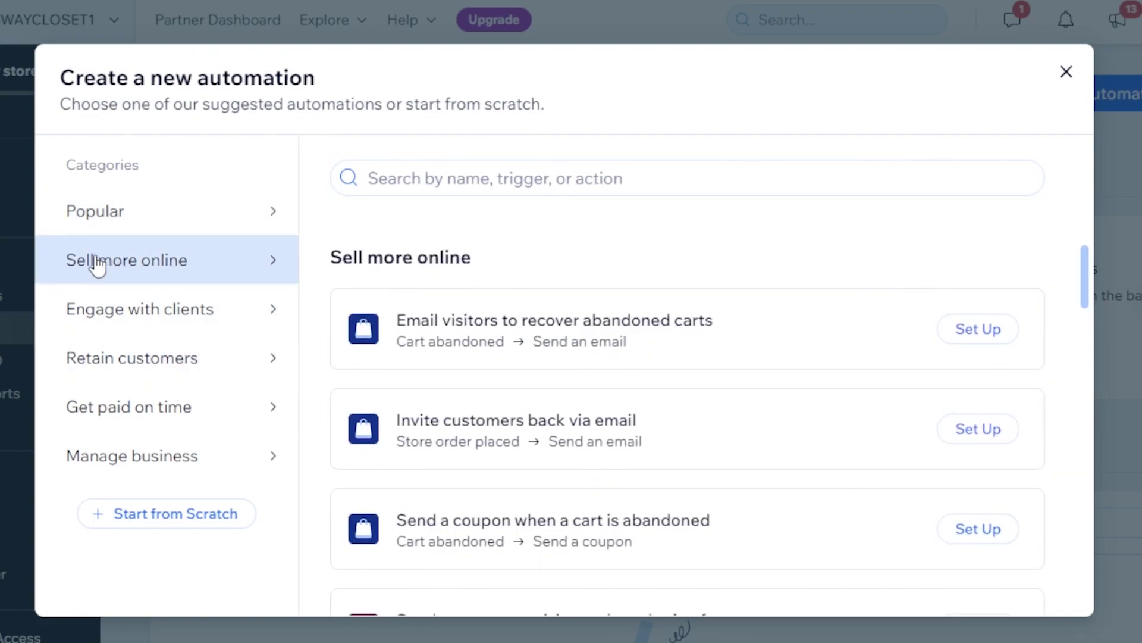
pyautogui.moveTo(1089, 286); pyautogui.dragTo(1094, 343)
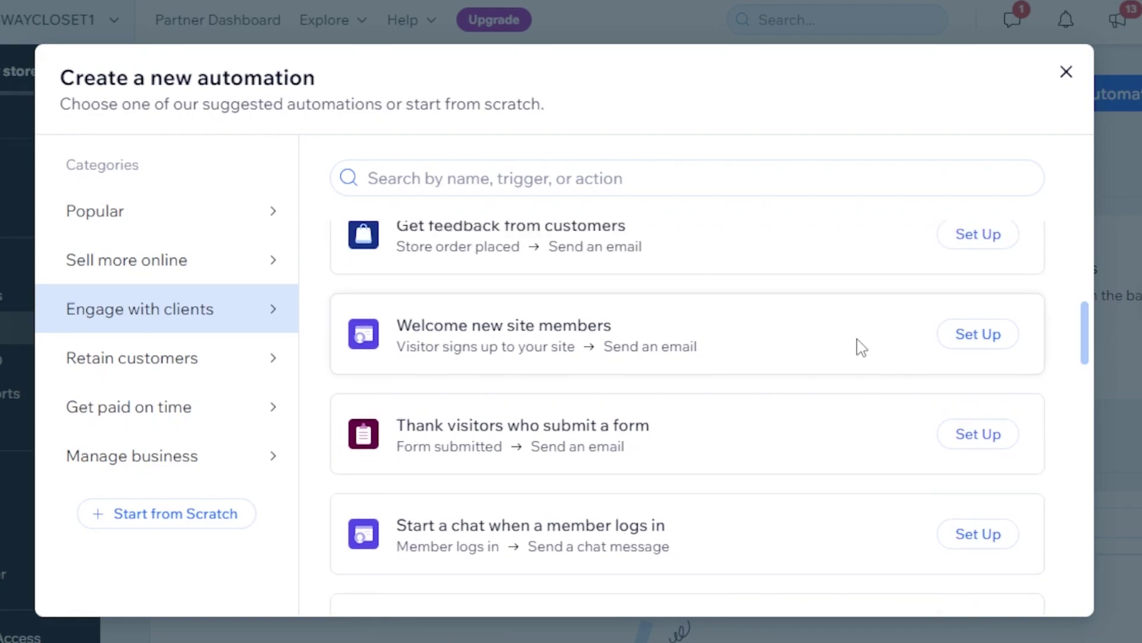
# Step: Set up 'Welcome new site members' and switch its trigger to Wix Stores 'Store order placed'
pyautogui.click(959, 346)
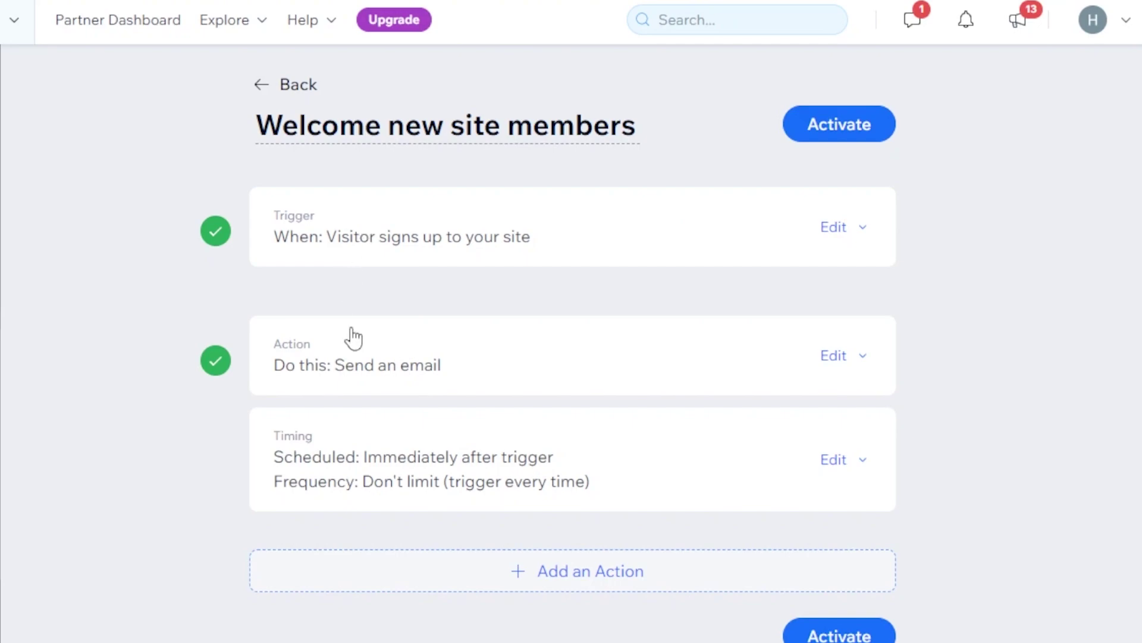
pyautogui.click(859, 234)
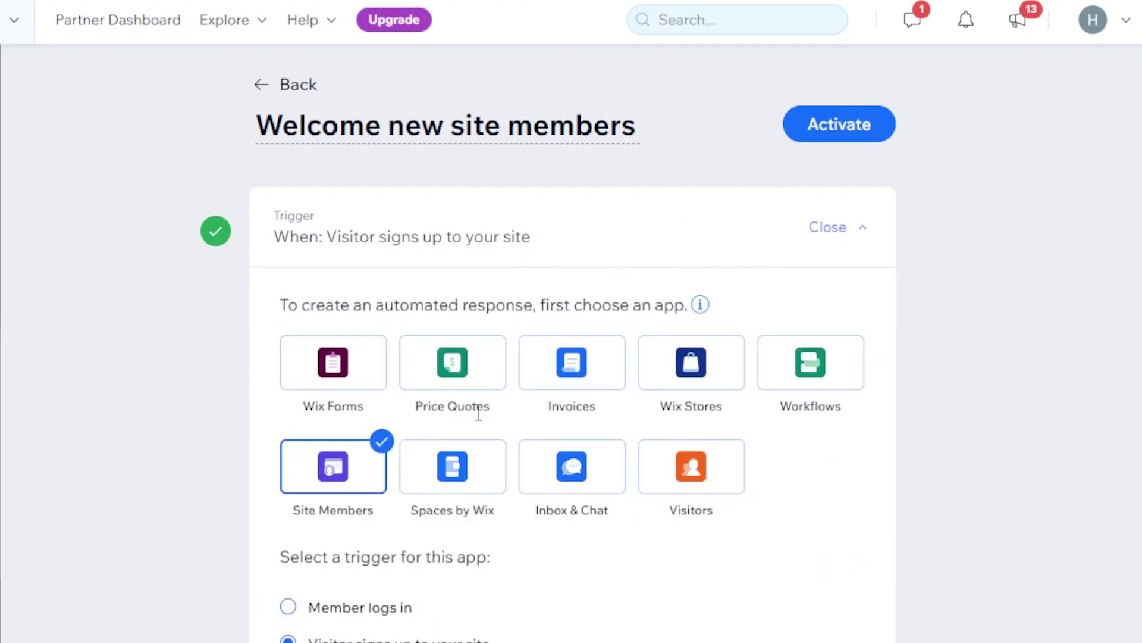
pyautogui.click(680, 372)
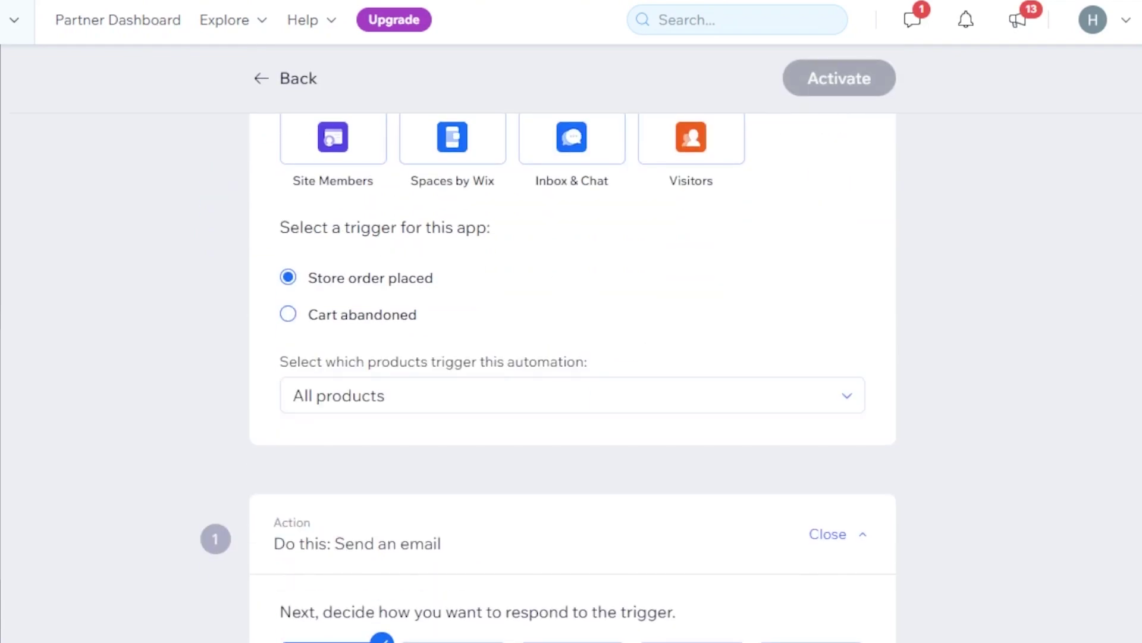
pyautogui.scroll(3, 533, 315)
pyautogui.scroll(-1, 533, 315)
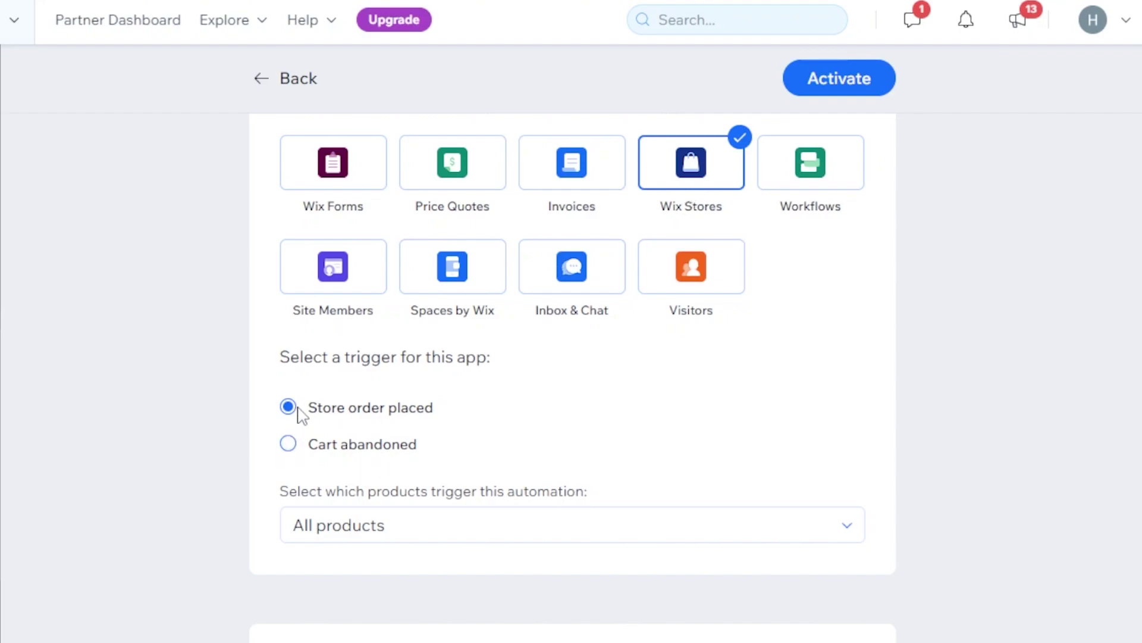
# Step: Set the store-order trigger to apply to All products
pyautogui.scroll(-3, 667, 485)
pyautogui.click(555, 363)
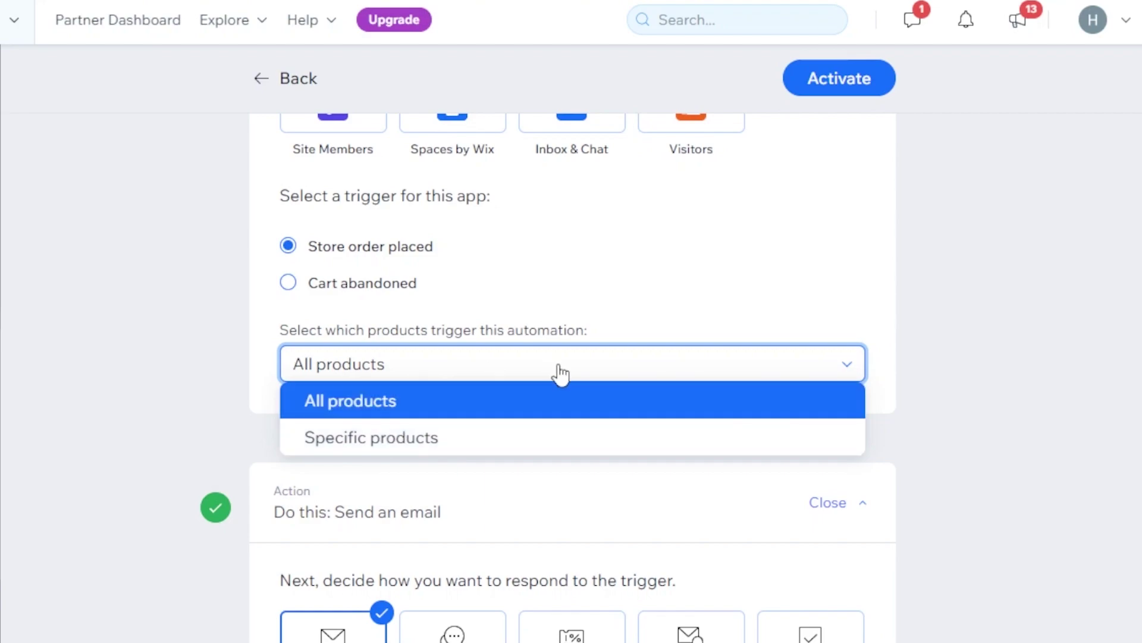
pyautogui.click(510, 411)
# Step: Review the Send an email action and activate the automation
pyautogui.scroll(-3, 571, 381)
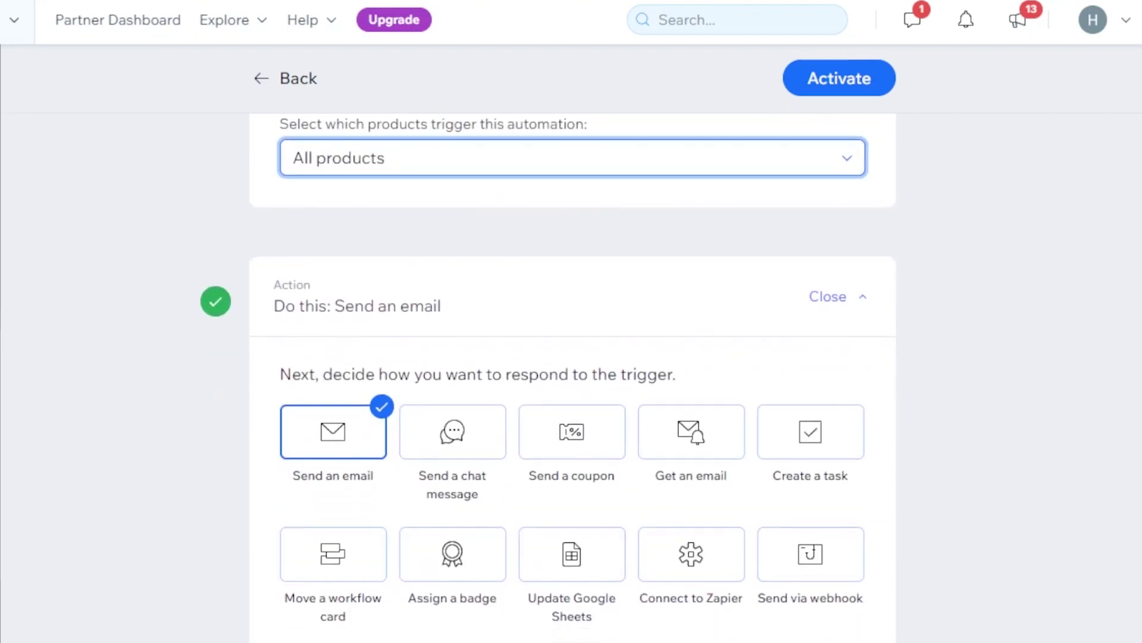
pyautogui.scroll(-2, 862, 273)
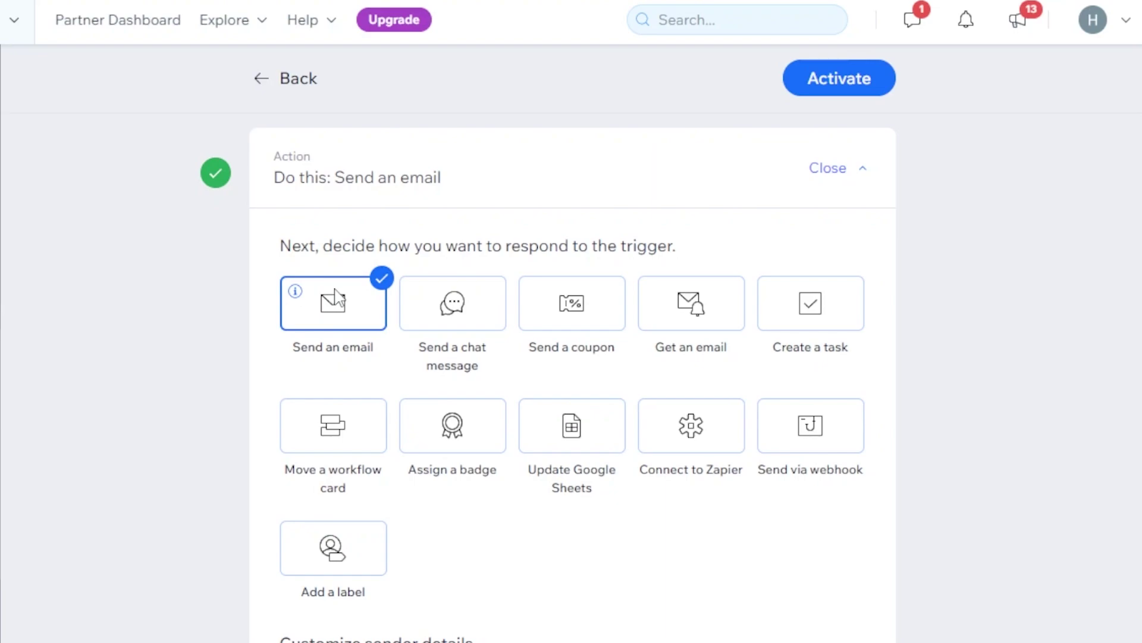
pyautogui.scroll(9, 573, 378)
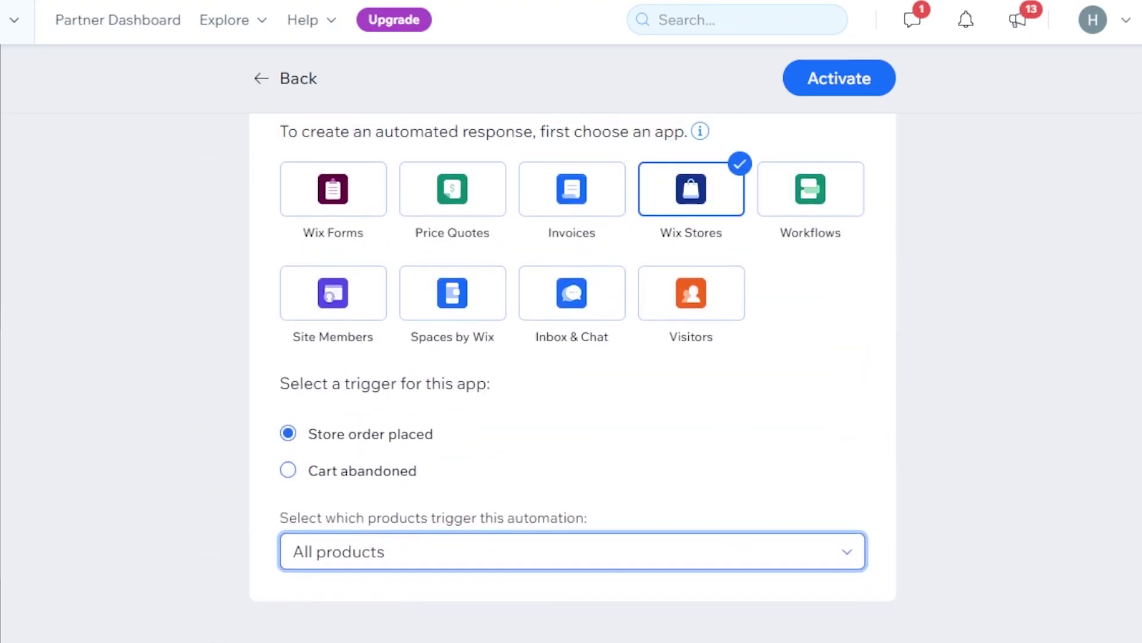
pyautogui.scroll(-7, 573, 378)
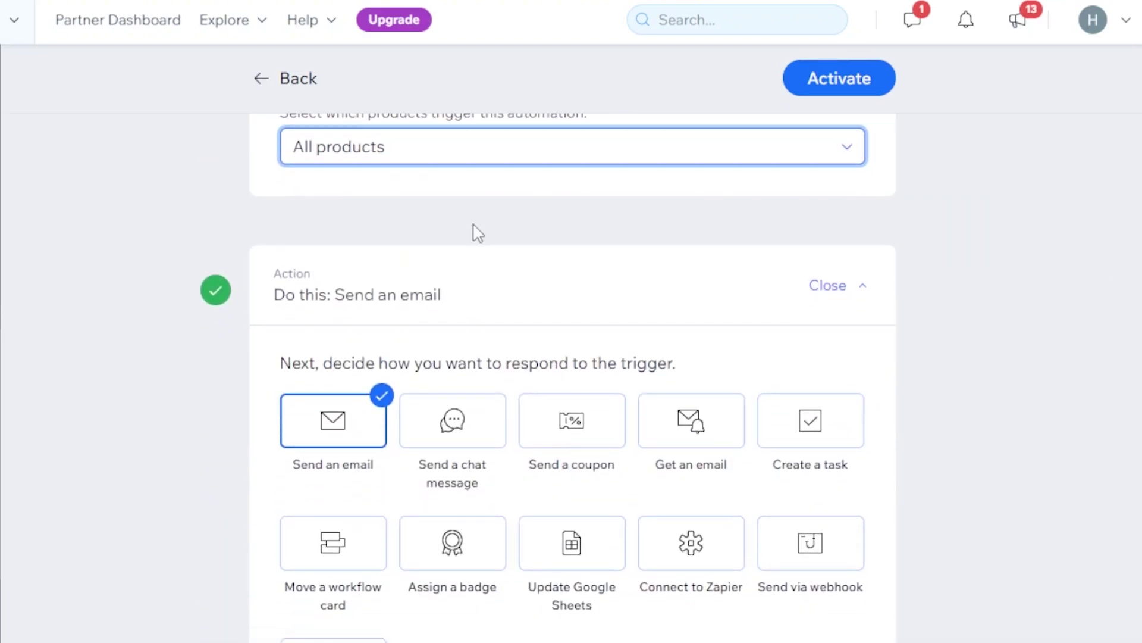
pyautogui.scroll(-8, 573, 378)
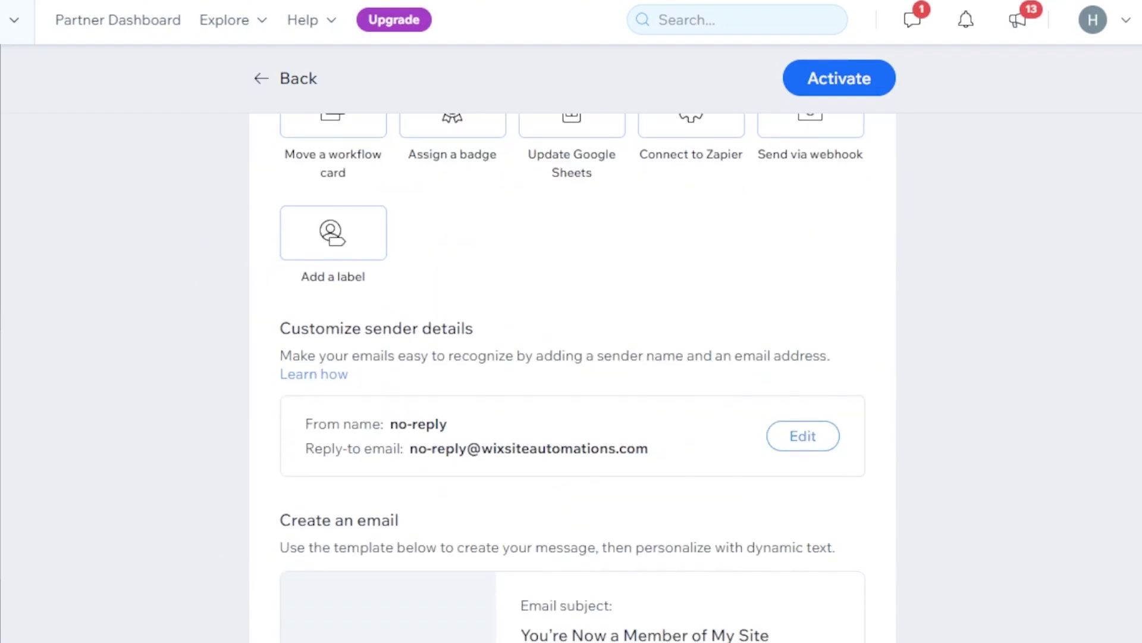
pyautogui.scroll(8, 573, 377)
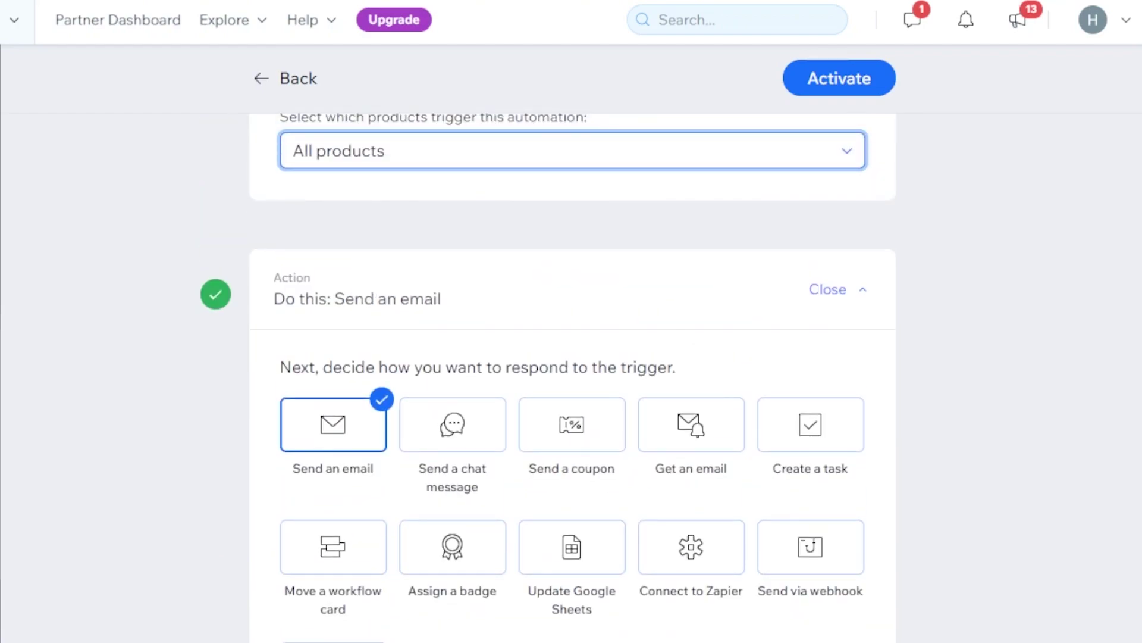
pyautogui.click(848, 83)
pyautogui.click(848, 83)
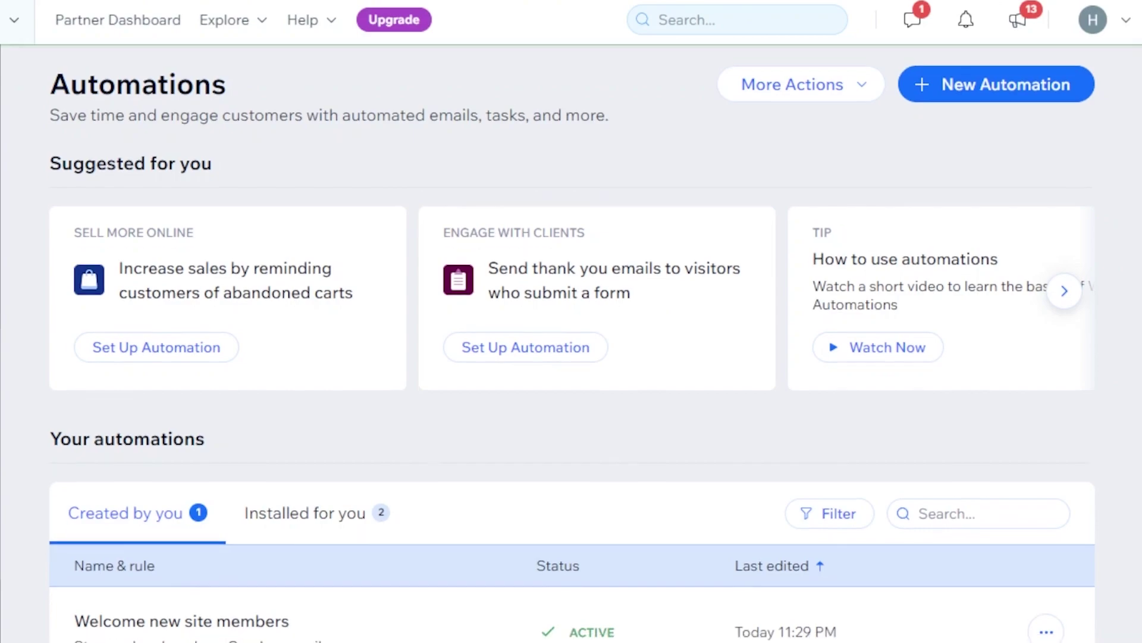
# Step: Scroll the Automations list to confirm the store-order email automation is Active
pyautogui.scroll(-1, 1115, 357)
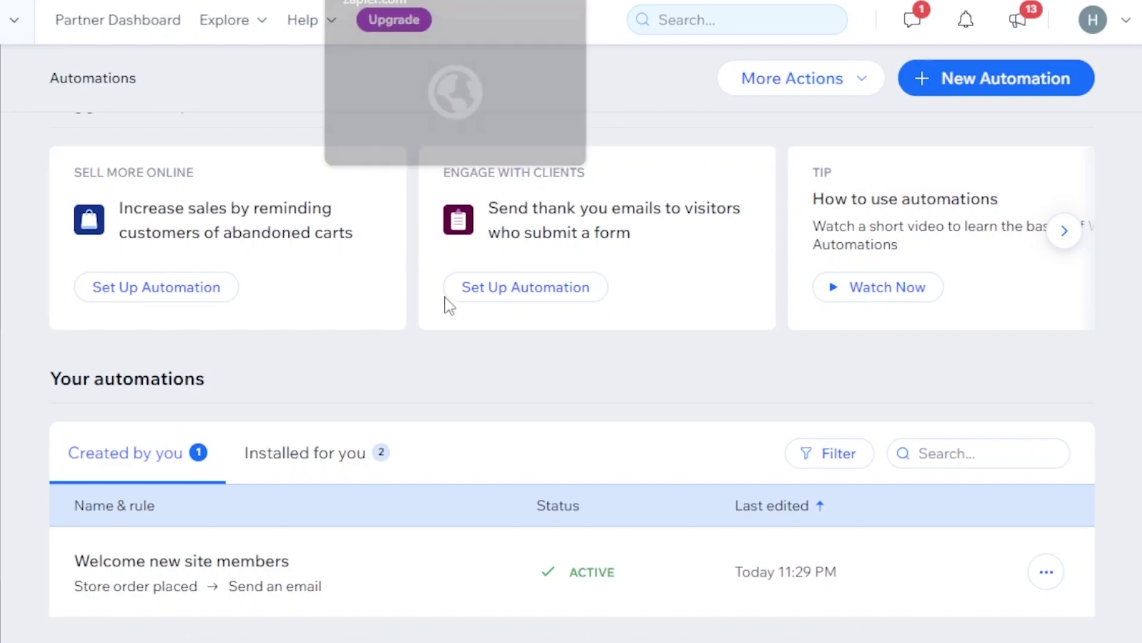
pyautogui.scroll(1, 571, 357)
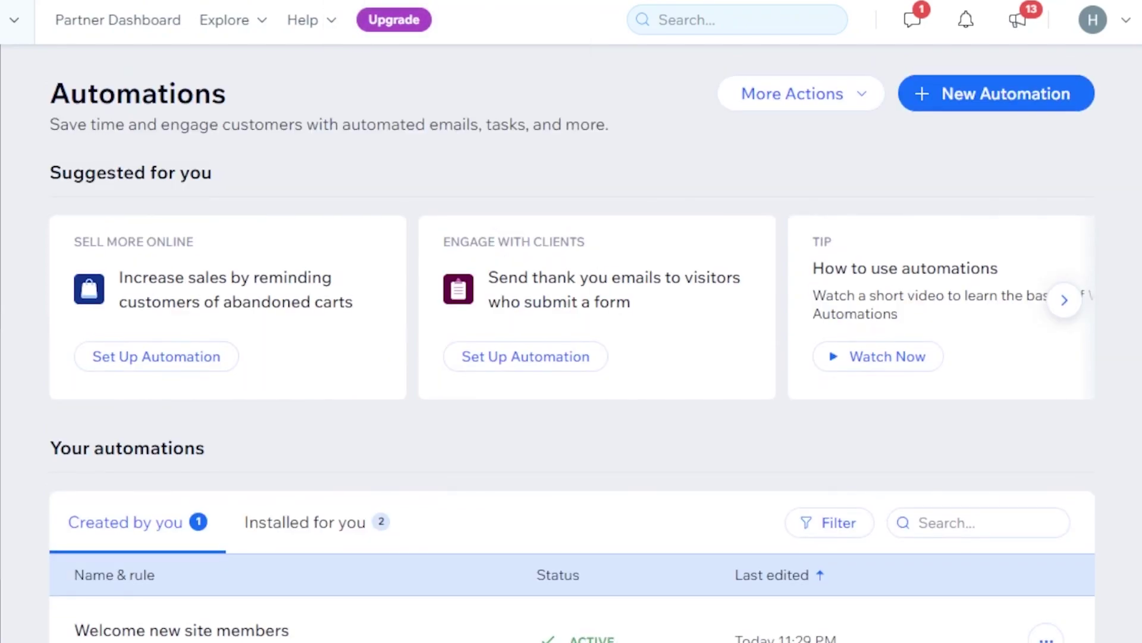
pyautogui.scroll(-1, 561, 459)
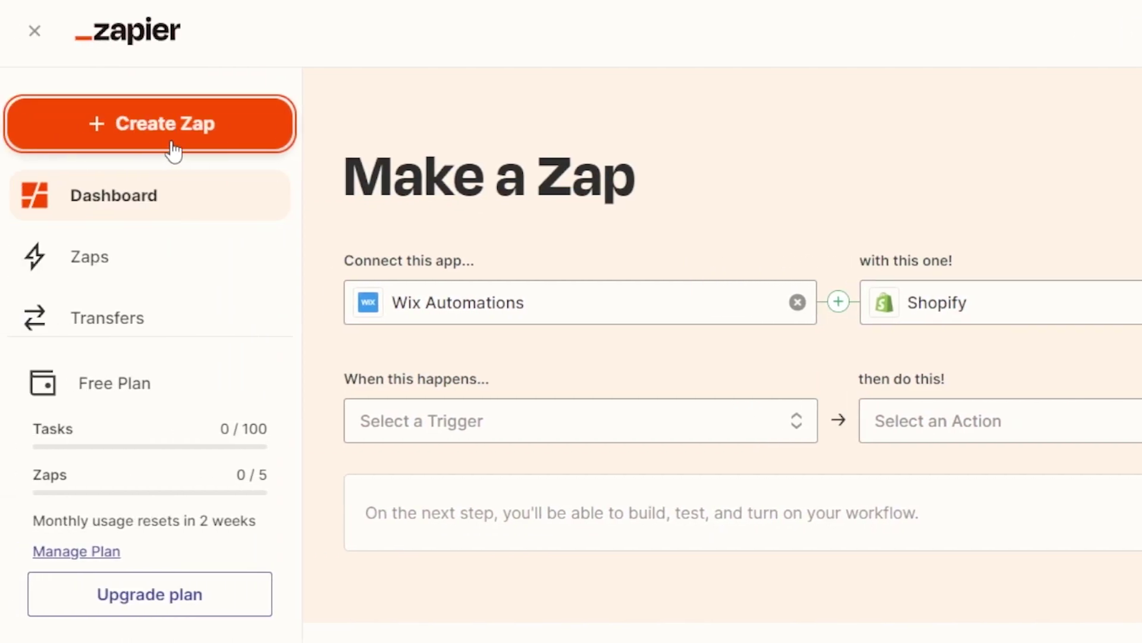
# Step: Create a new Untitled Zap, then bring up the shortcut menu
pyautogui.click(172, 149)
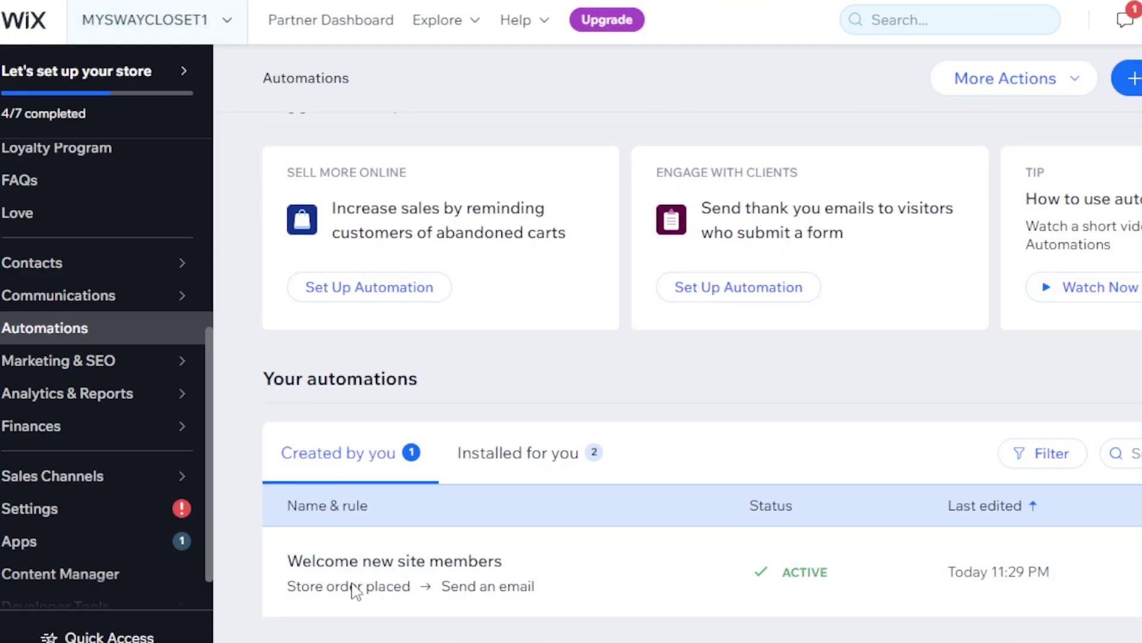
pyautogui.click(98, 636)
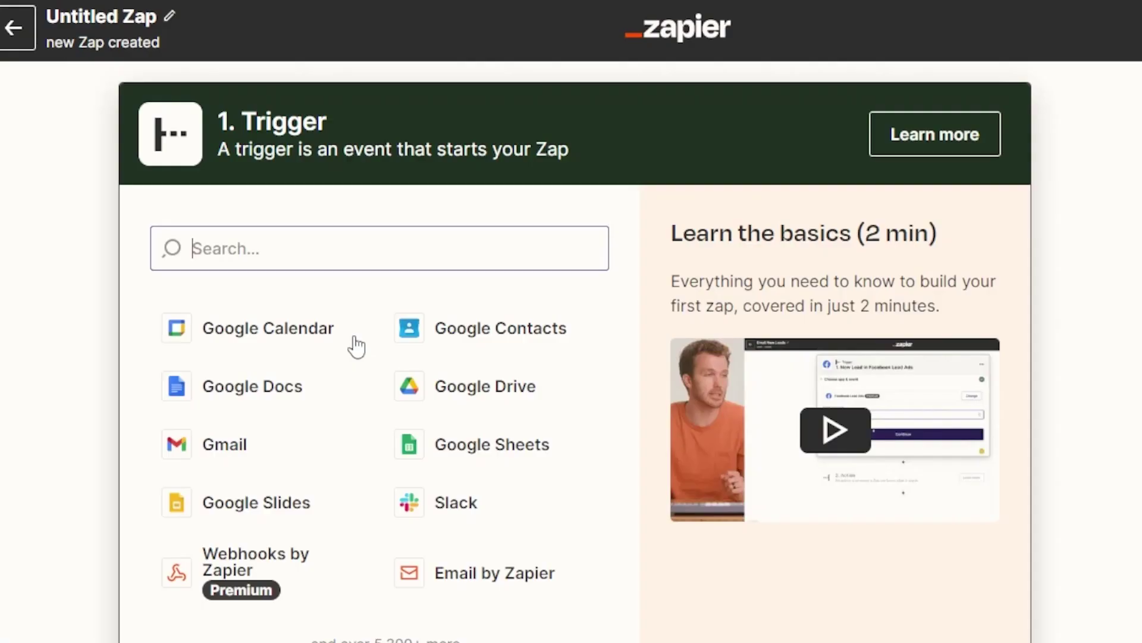
# Step: Search 'wix' and choose Wix Automations as the Zap's trigger app
pyautogui.write('wix')
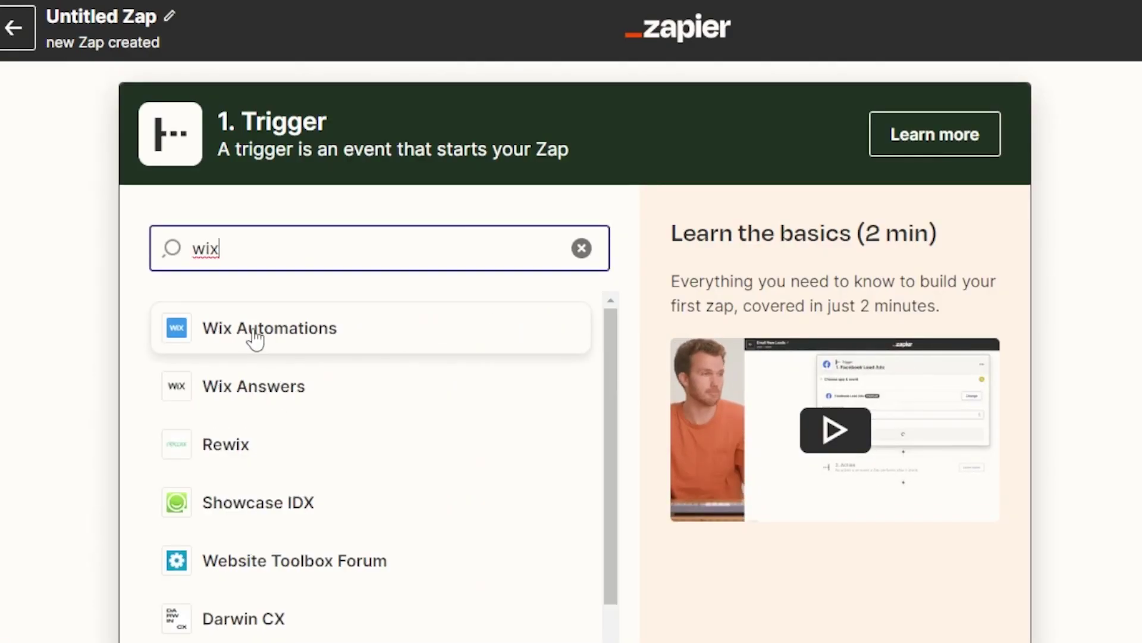
pyautogui.click(254, 330)
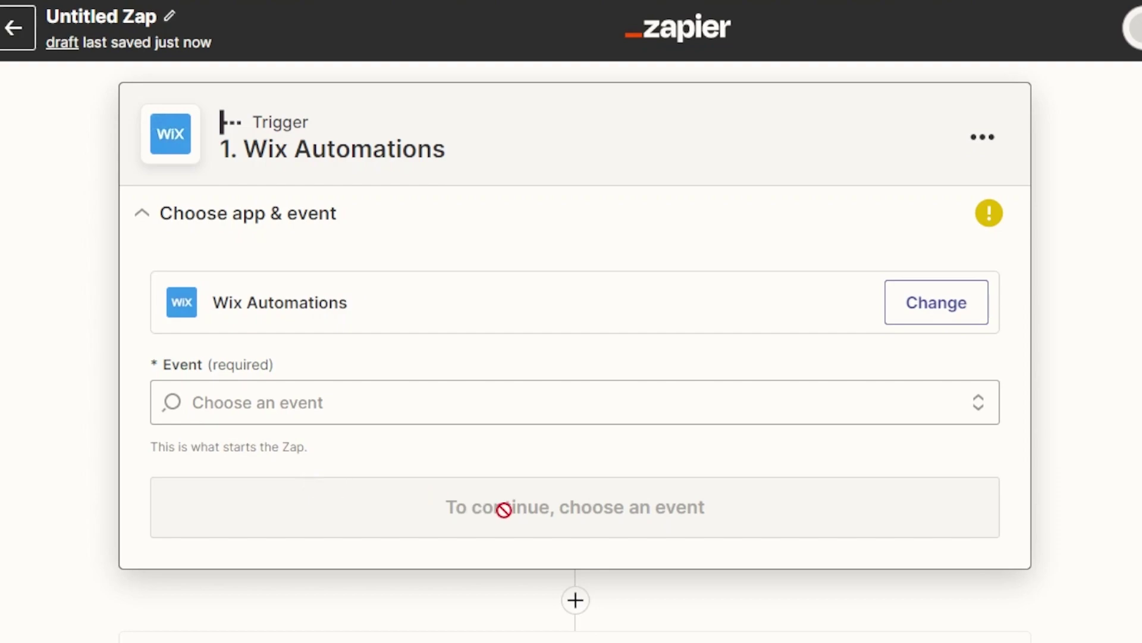
pyautogui.scroll(-3, 509, 492)
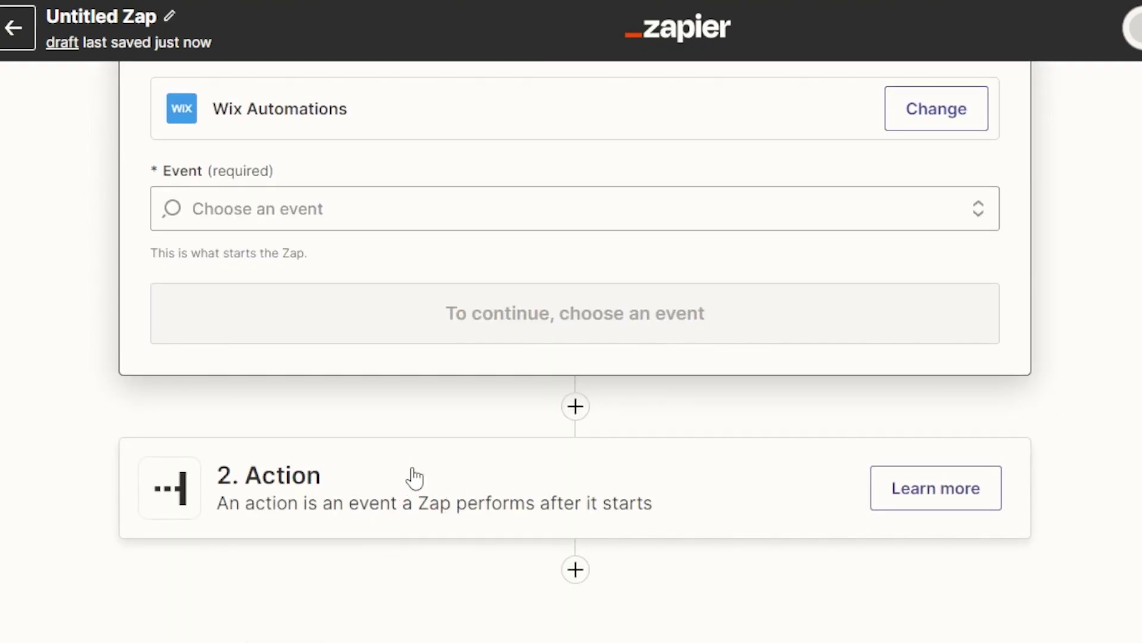
# Step: Add a new step after the action and make Shopify its app, found by searching 'shop'
pyautogui.click(575, 570)
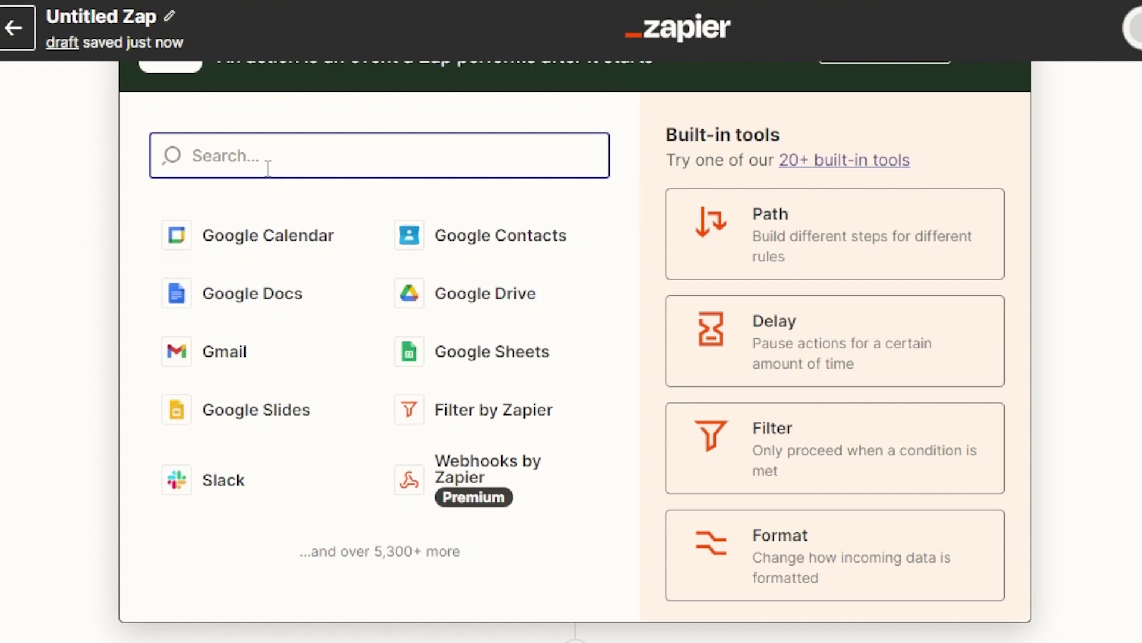
pyautogui.write('shop')
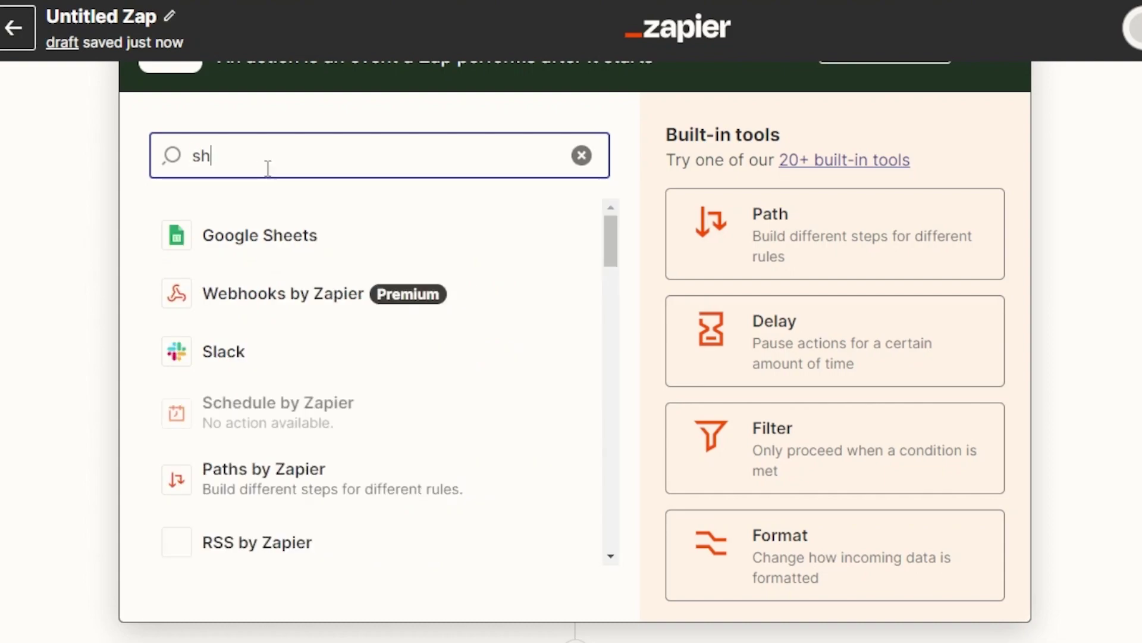
pyautogui.click(238, 236)
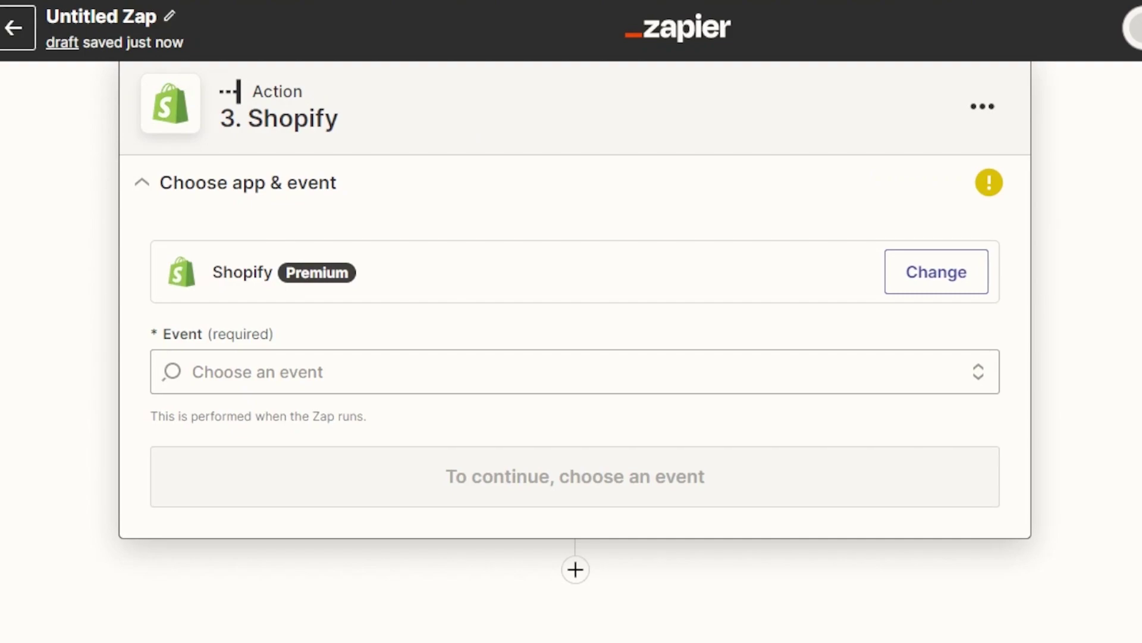
pyautogui.scroll(5, 575, 357)
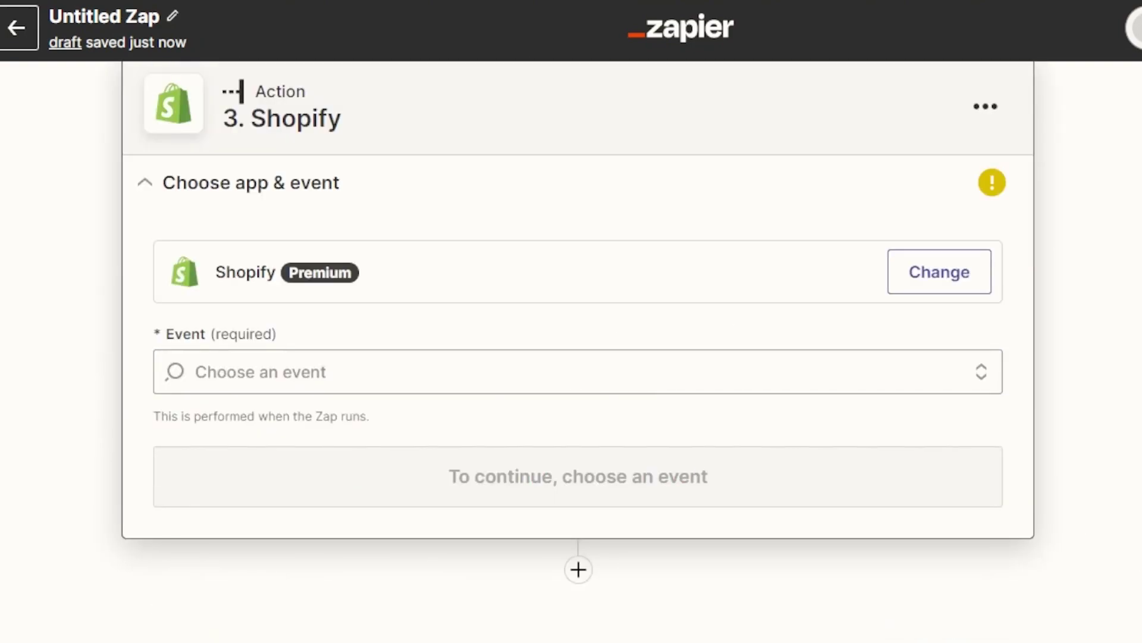
pyautogui.moveTo(1017, 416); pyautogui.dragTo(1048, 97)
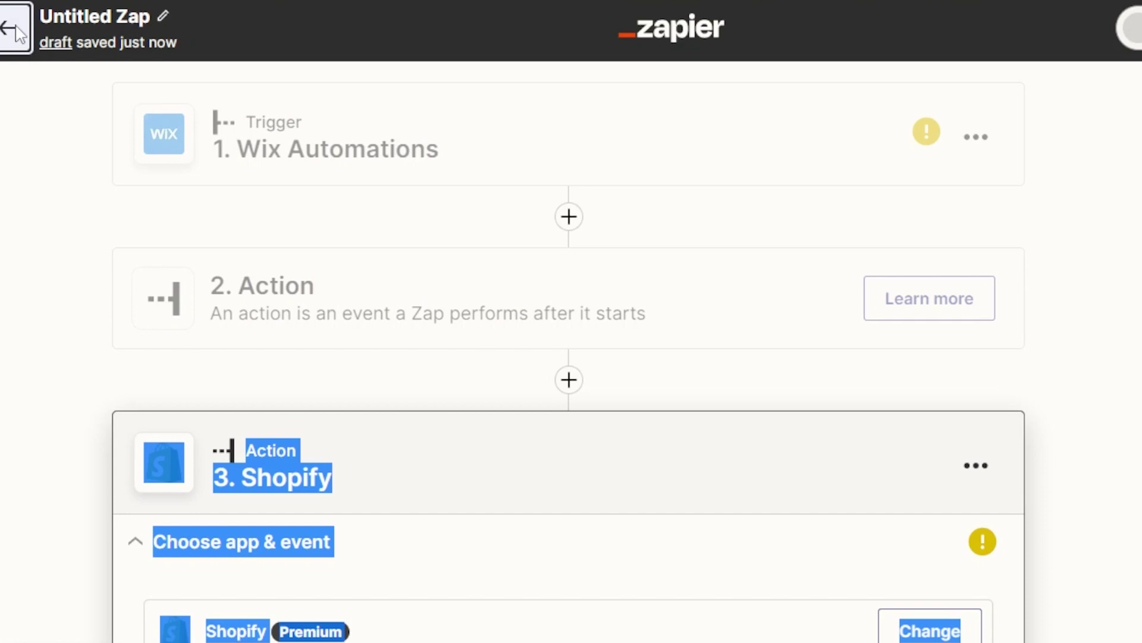
# Step: Leave the Zap editor and open the Wix site switcher
pyautogui.click(18, 33)
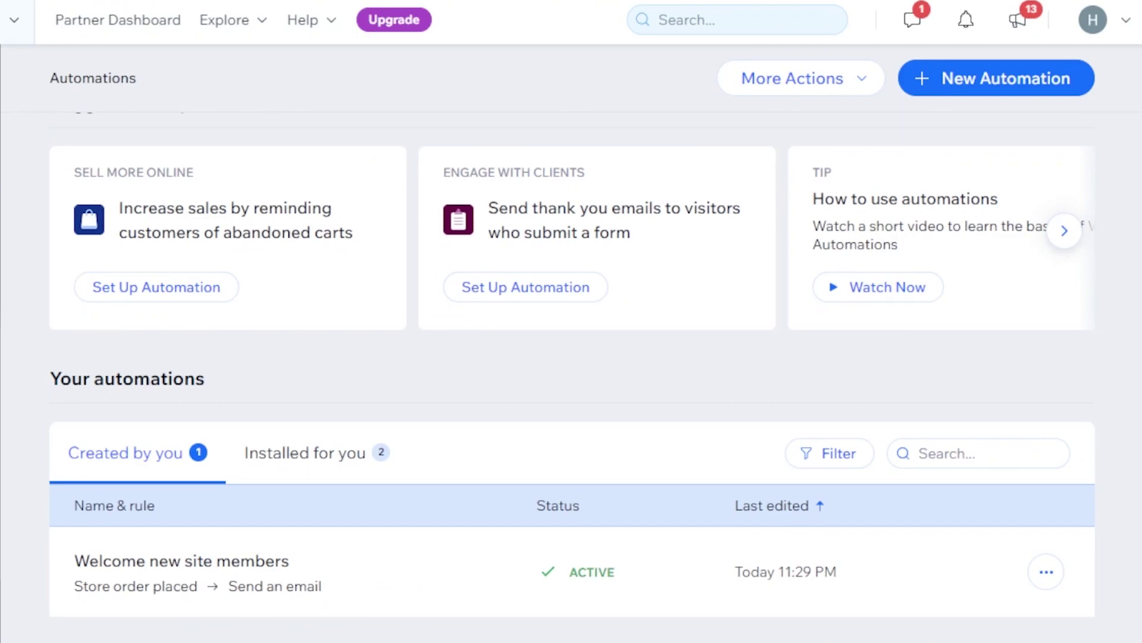
pyautogui.click(11, 24)
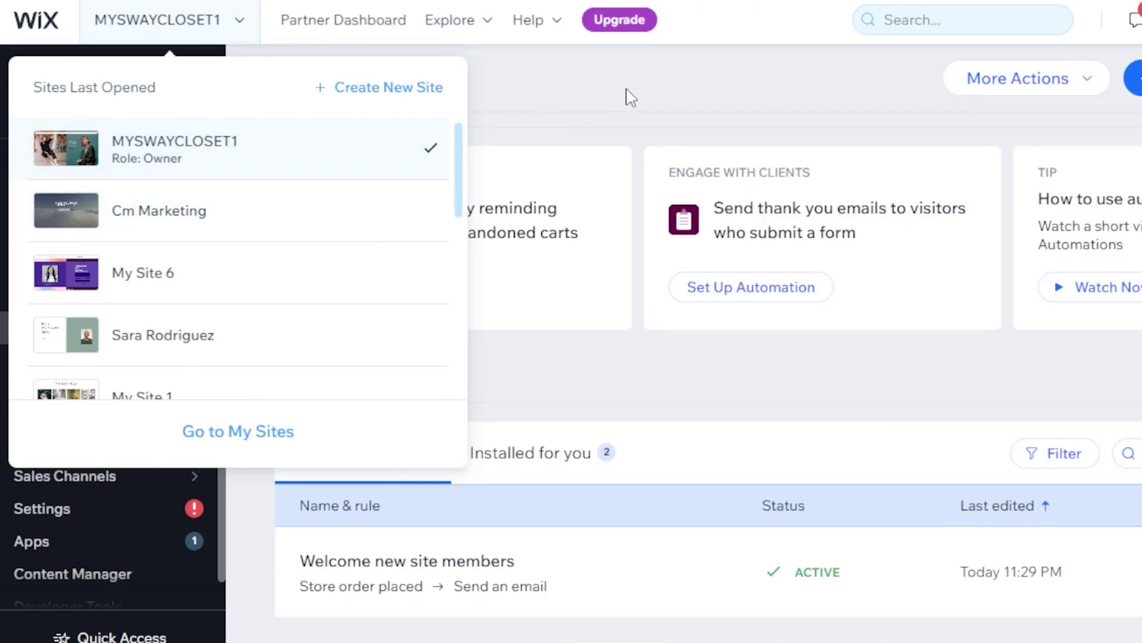
# Step: Close the site list on the Wix Automations page
pyautogui.click(626, 91)
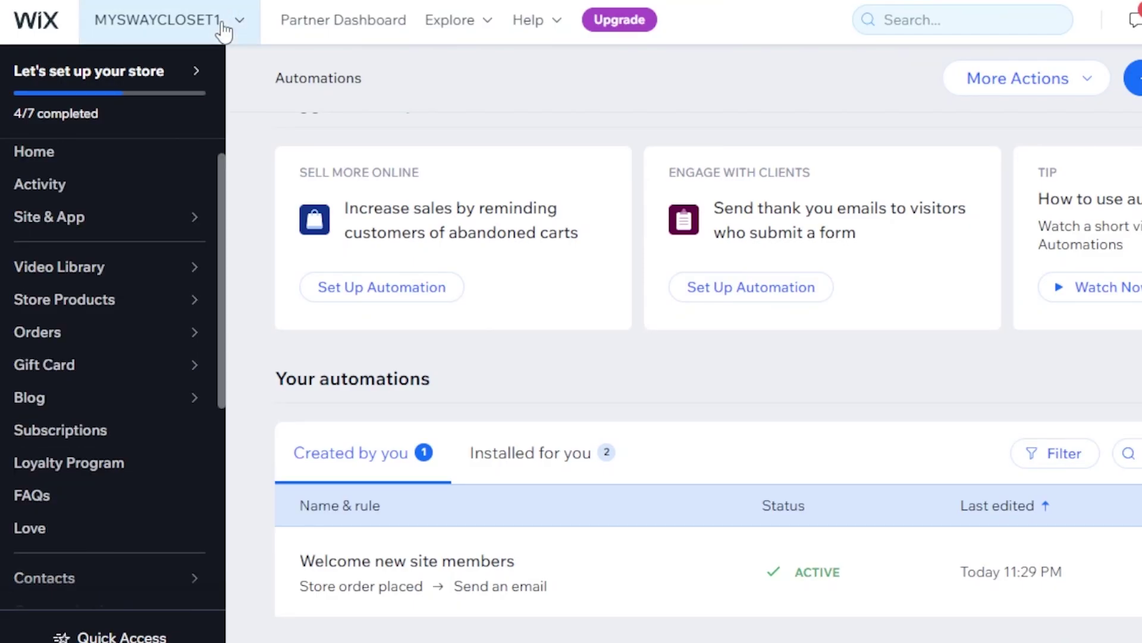
pyautogui.click(223, 30)
pyautogui.click(528, 120)
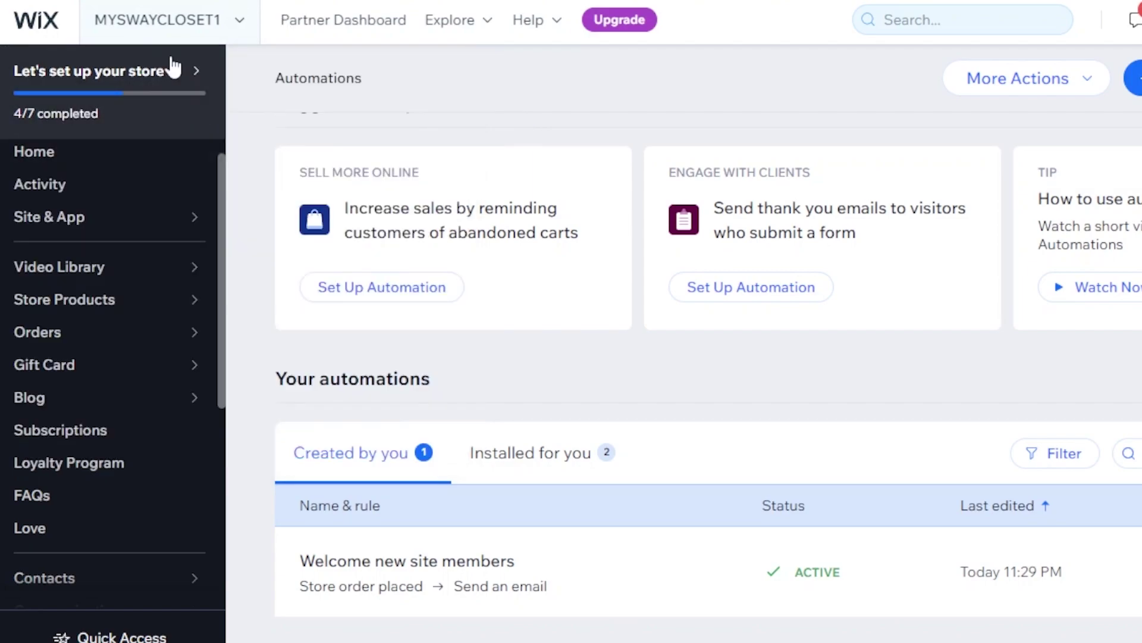
pyautogui.scroll(1, 224, 247)
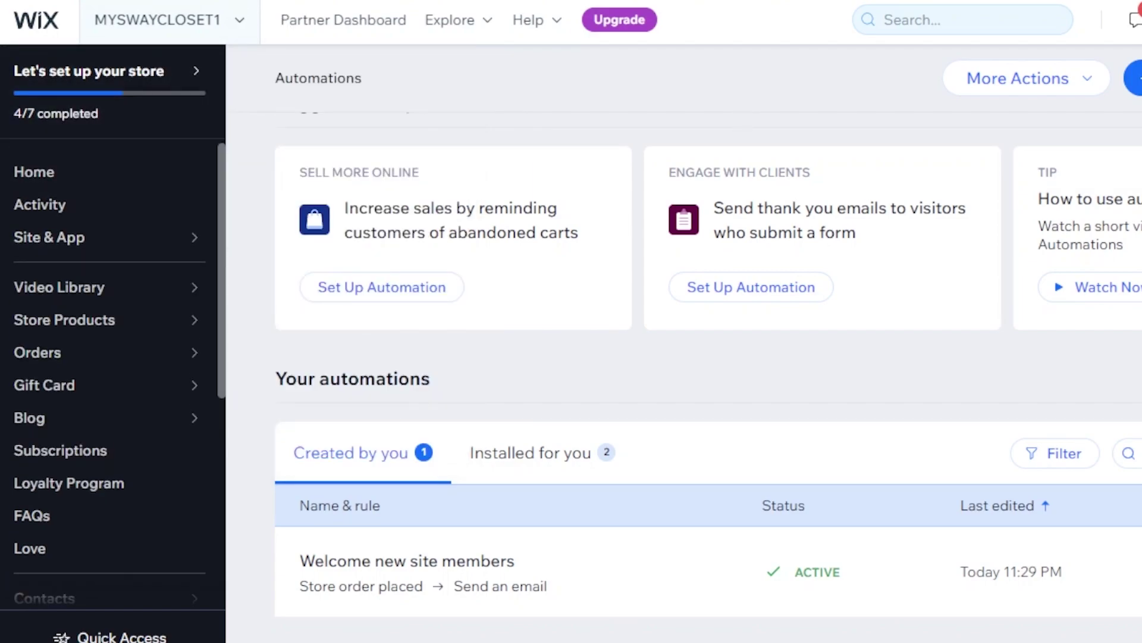
pyautogui.scroll(2, 684, 357)
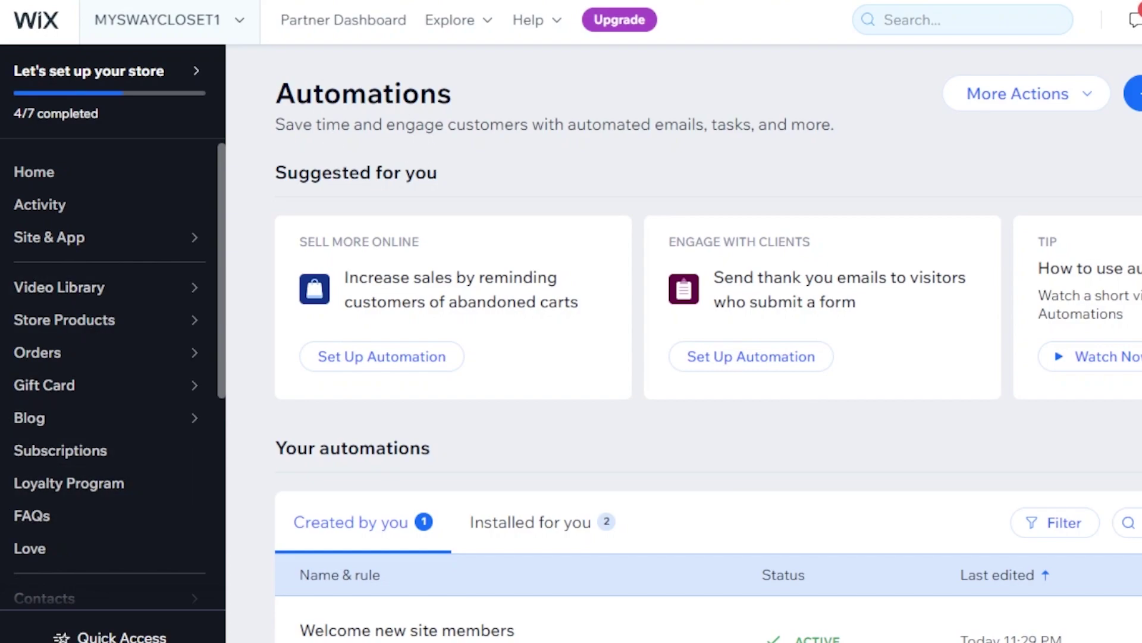
pyautogui.scroll(-2, 684, 357)
pyautogui.scroll(2, 684, 357)
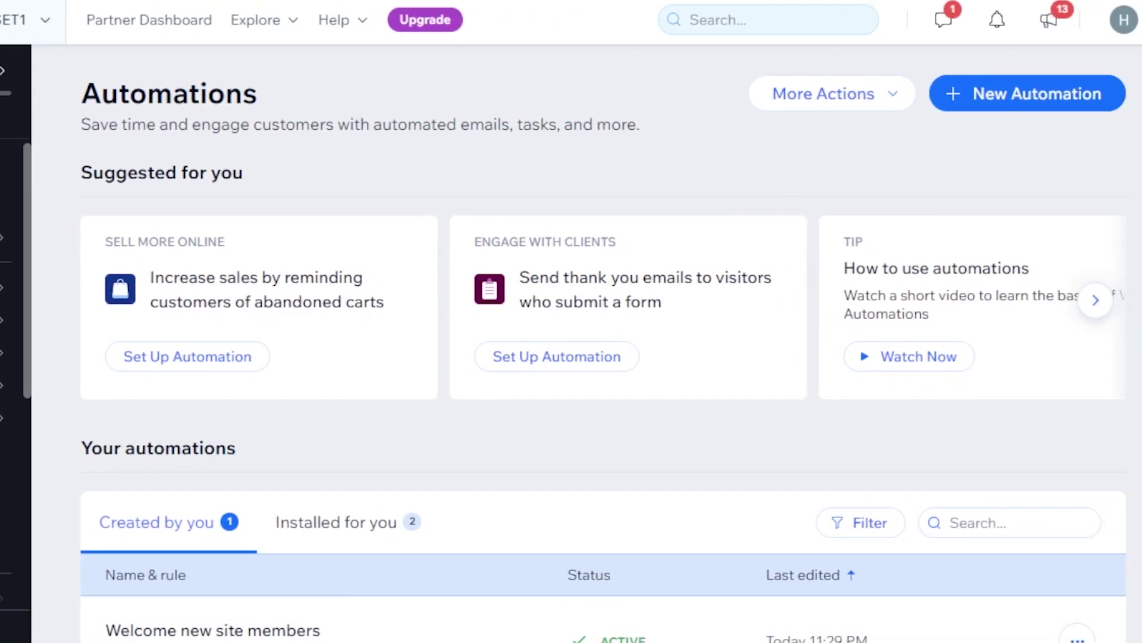
pyautogui.scroll(-2, 525, 586)
pyautogui.click(927, 580)
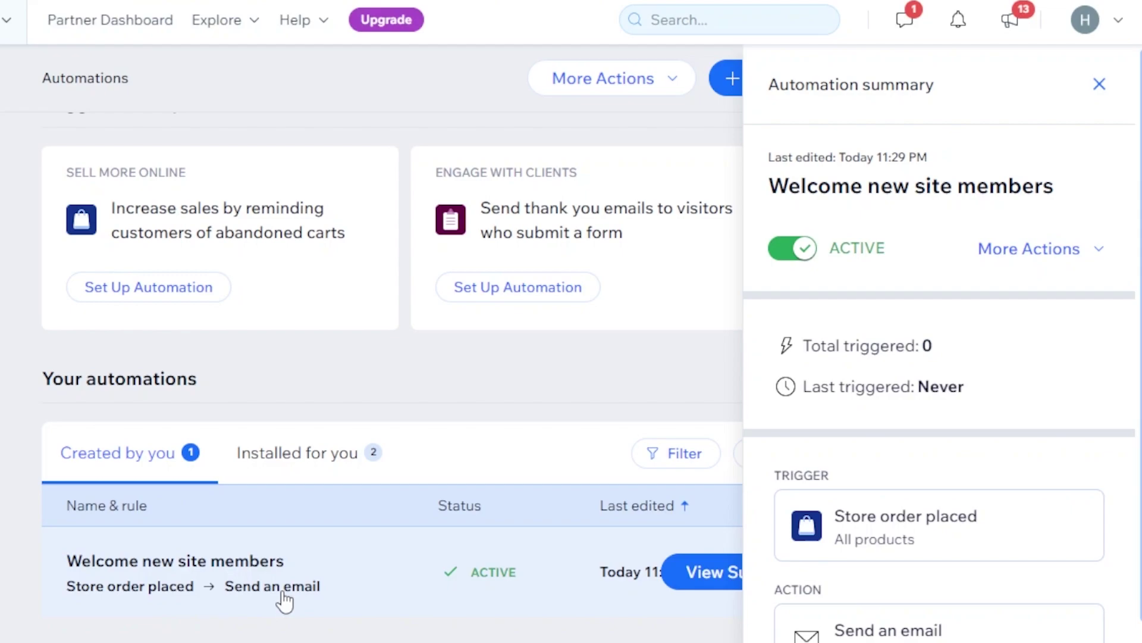
pyautogui.scroll(-1, 992, 439)
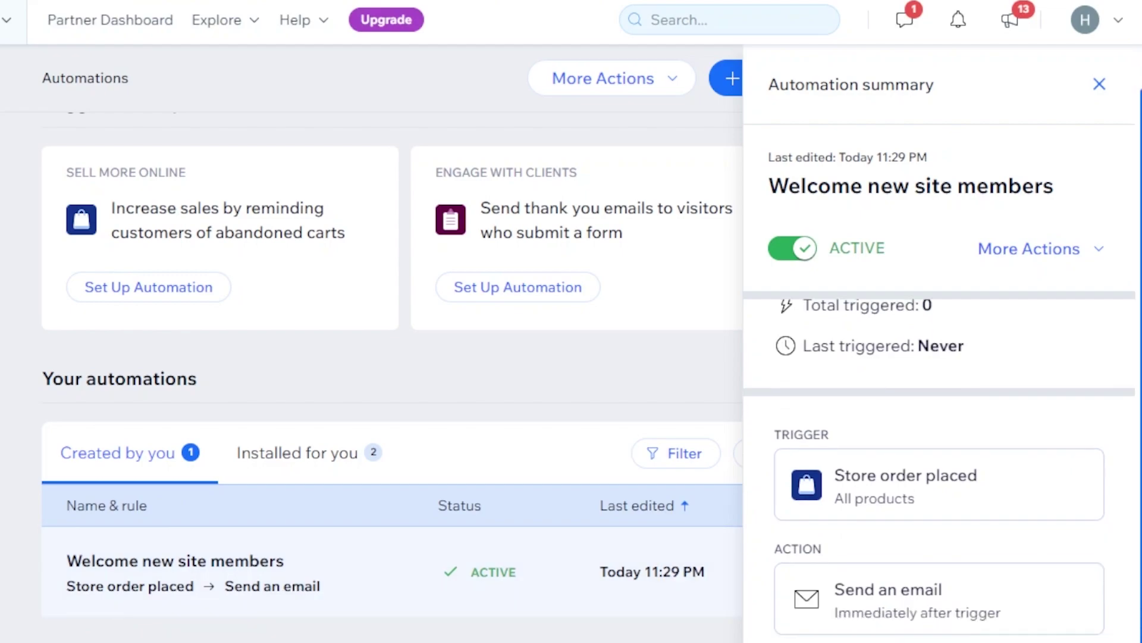
pyautogui.scroll(1, 992, 439)
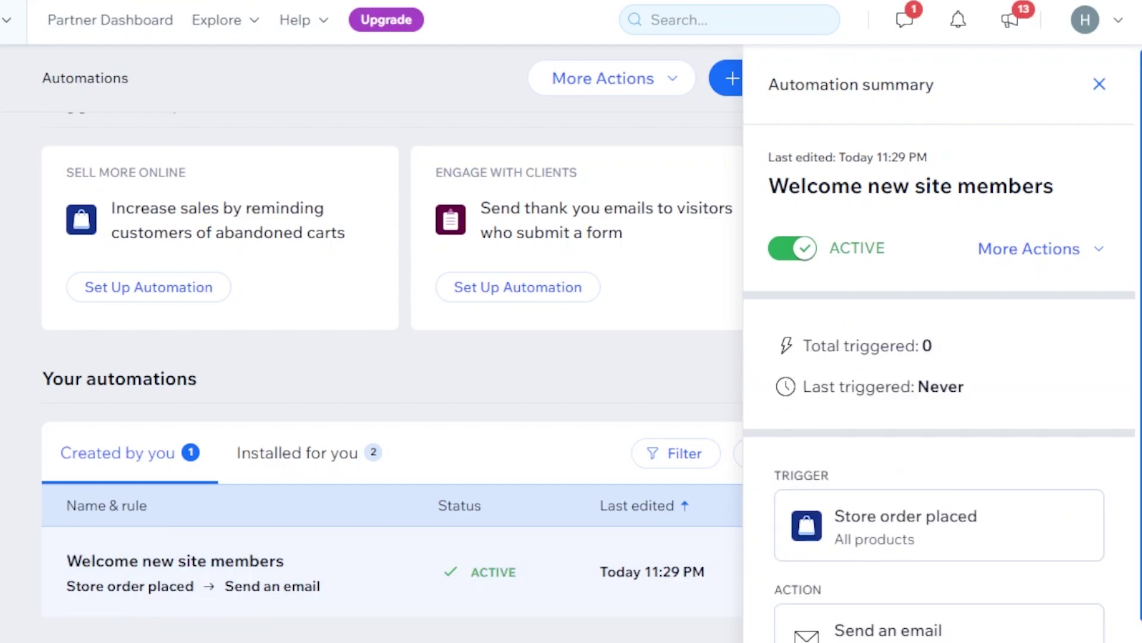
pyautogui.click(1099, 84)
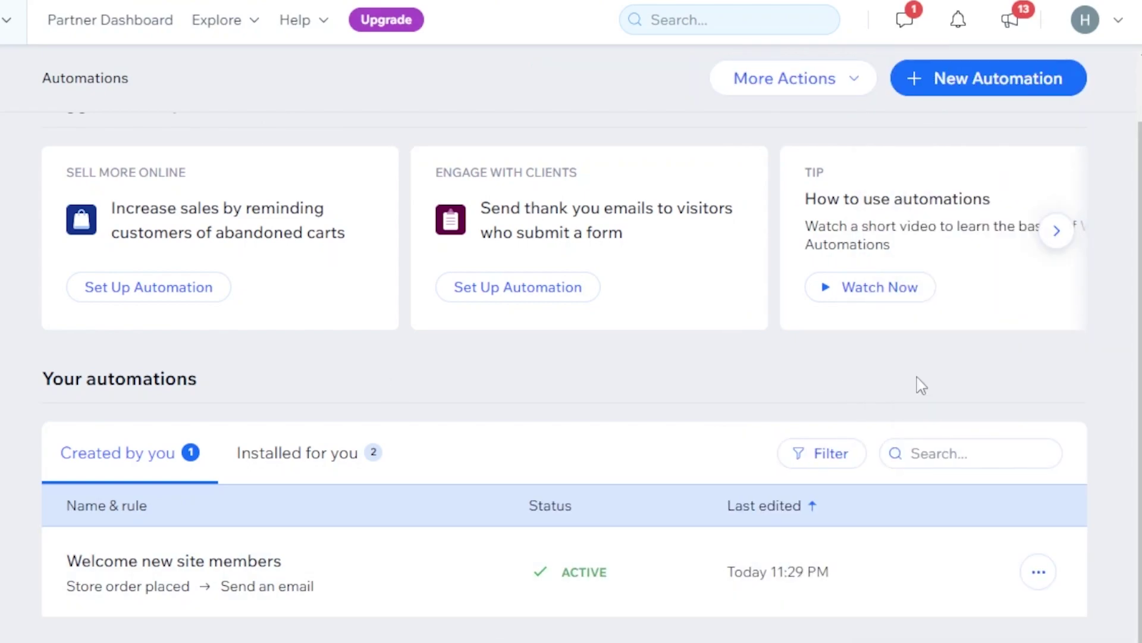
pyautogui.scroll(2, 1023, 145)
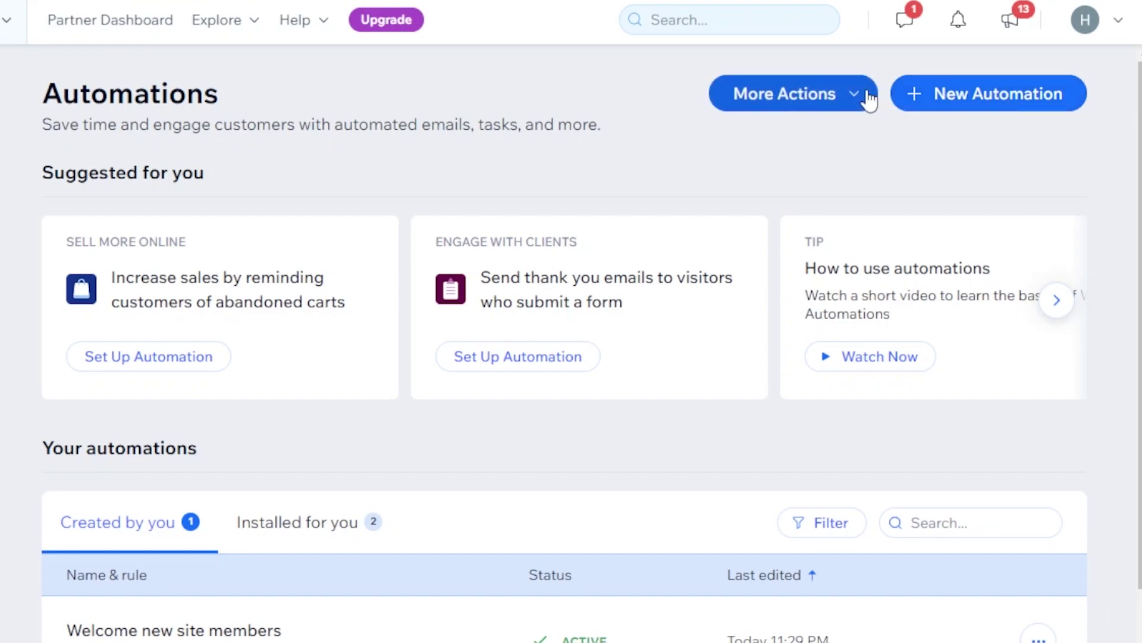
pyautogui.click(1015, 94)
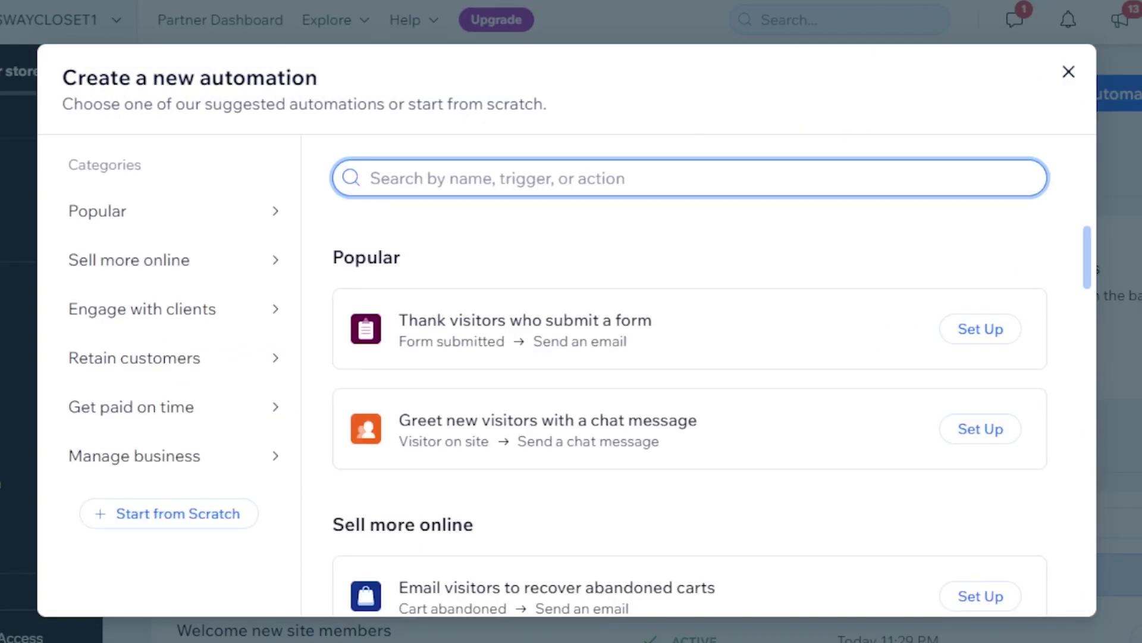
pyautogui.click(114, 267)
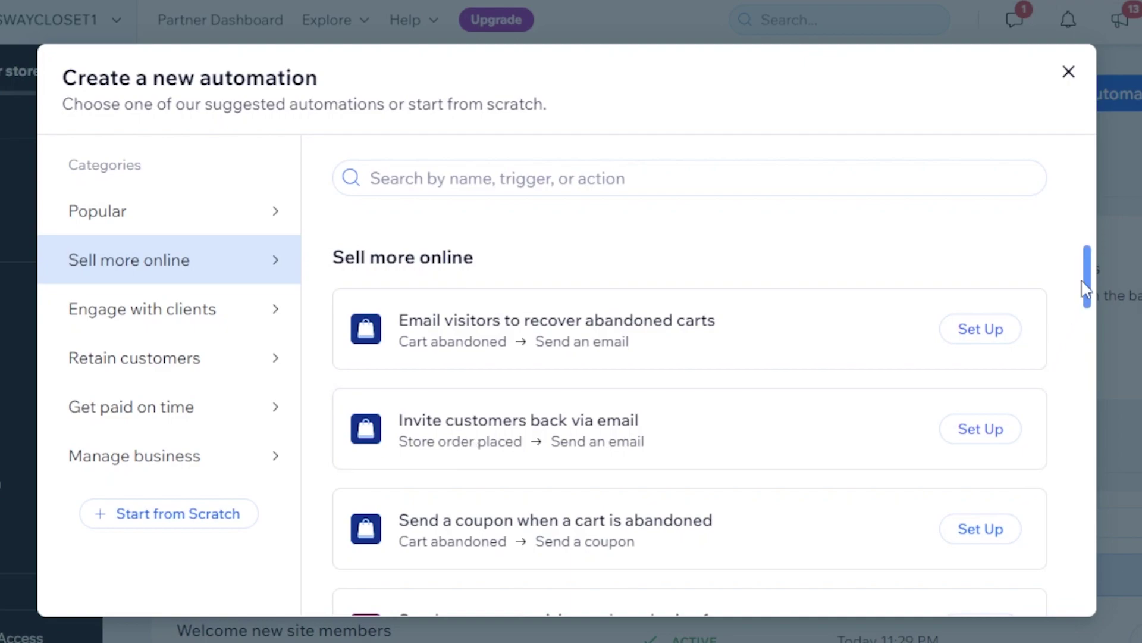
pyautogui.scroll(-3, 705, 351)
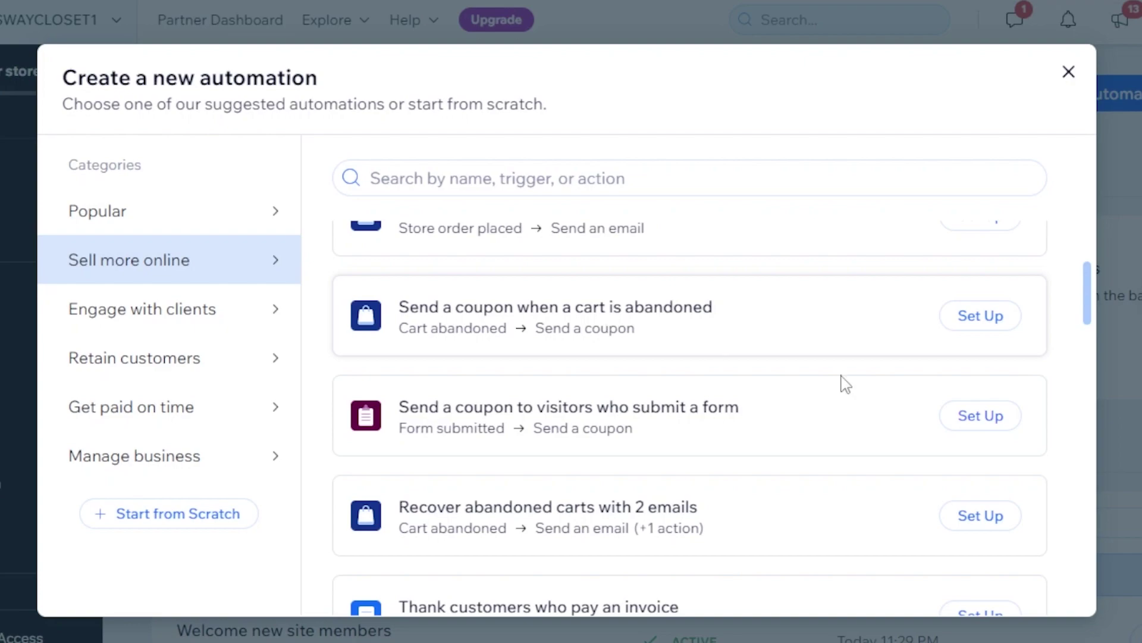
pyautogui.scroll(-3, 1092, 307)
pyautogui.moveTo(1091, 307); pyautogui.dragTo(1091, 345)
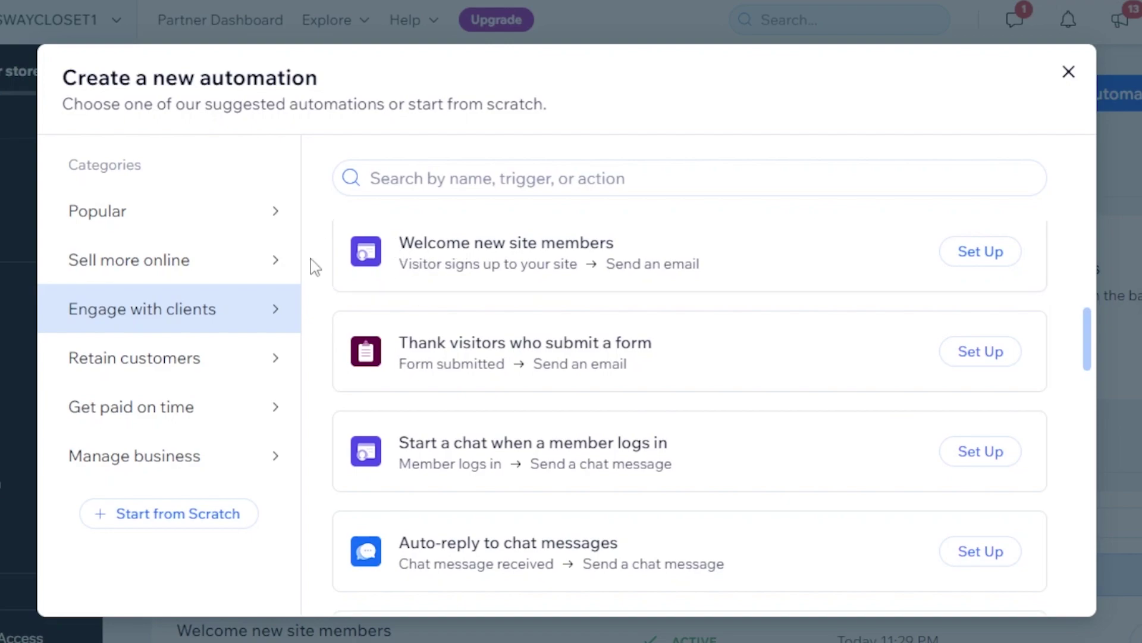
pyautogui.click(1061, 74)
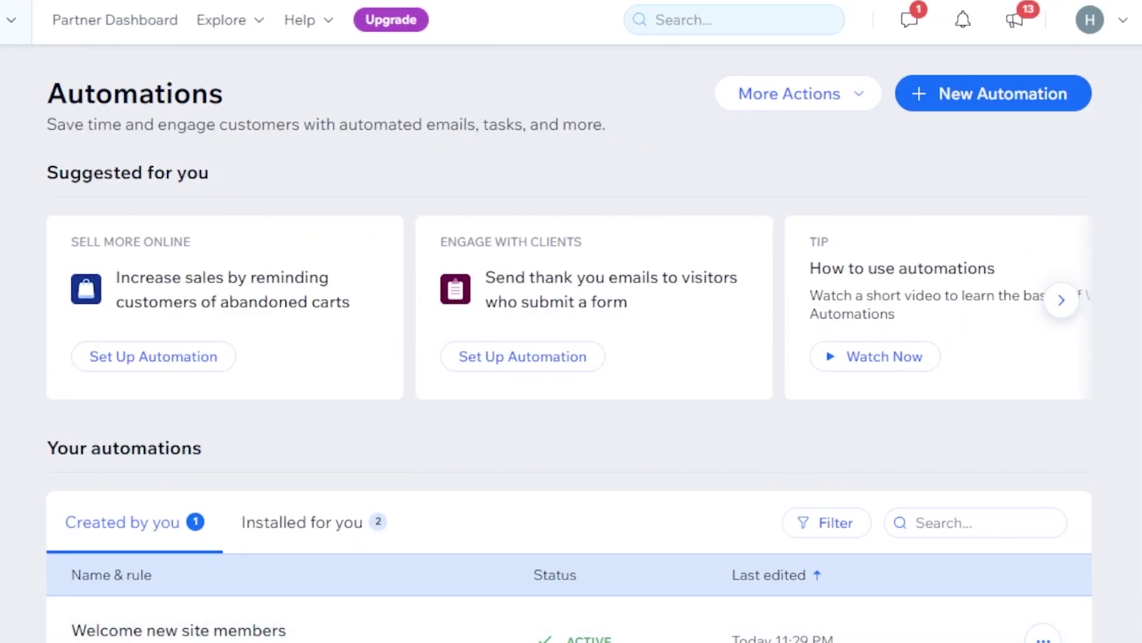
# Step: Open and close the existing Wix automation's options menu, then return to the Shopify admin setup guide
pyautogui.scroll(-1, 1046, 580)
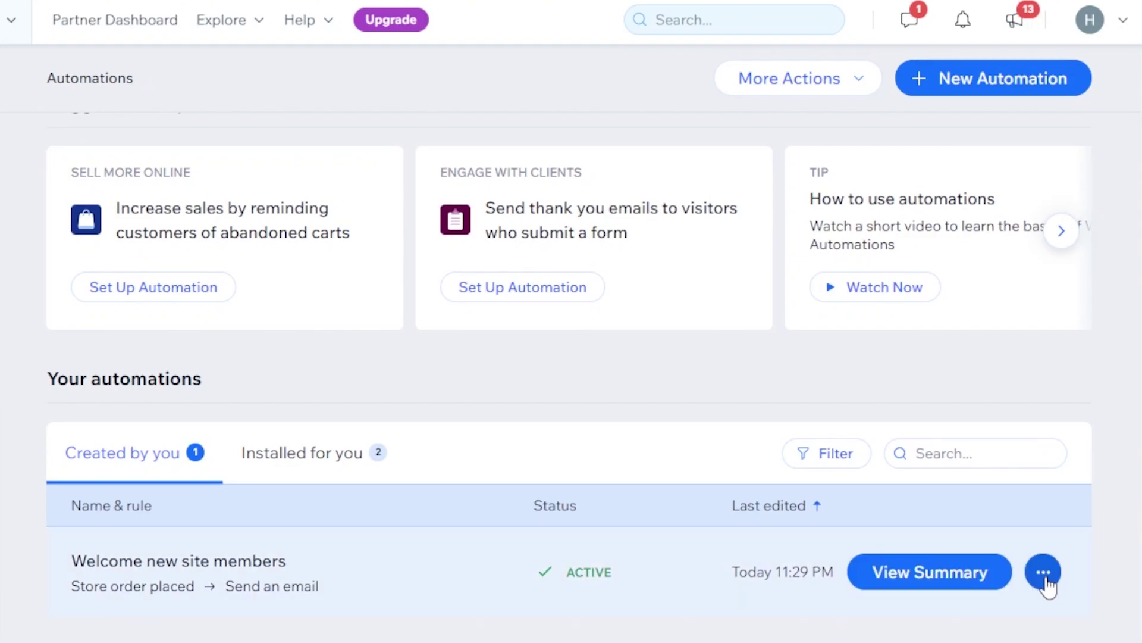
pyautogui.click(1043, 572)
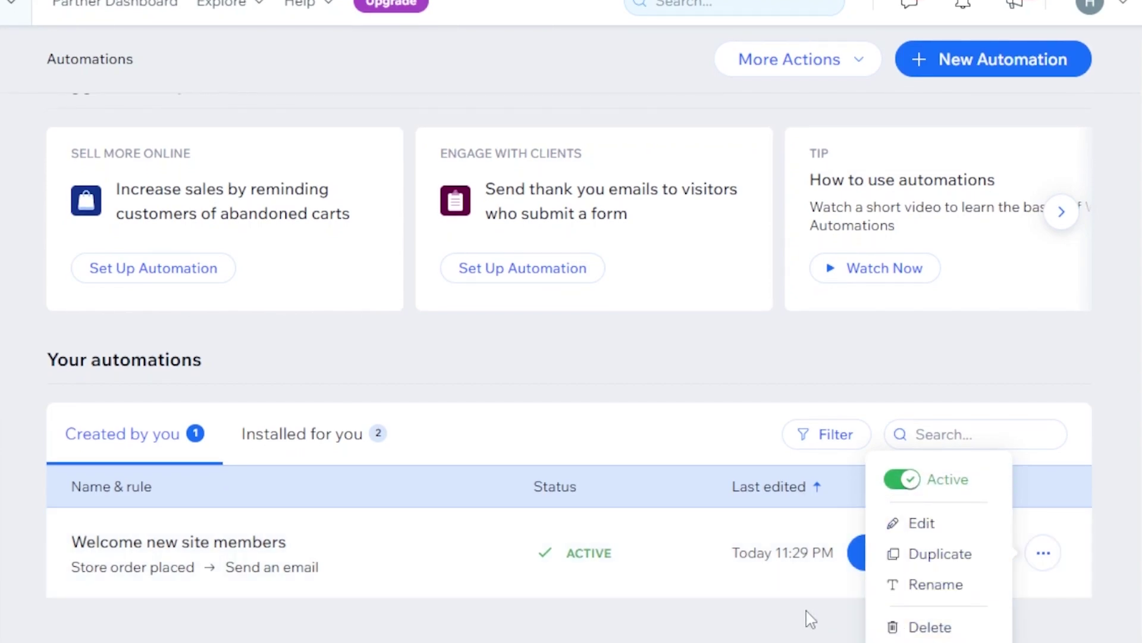
pyautogui.click(638, 382)
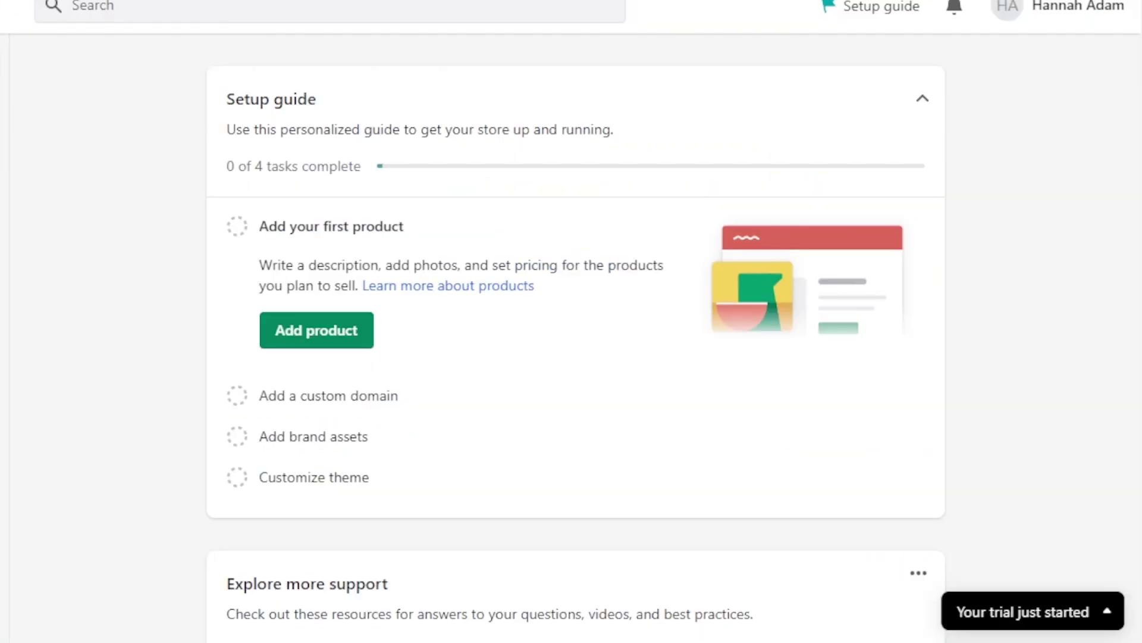